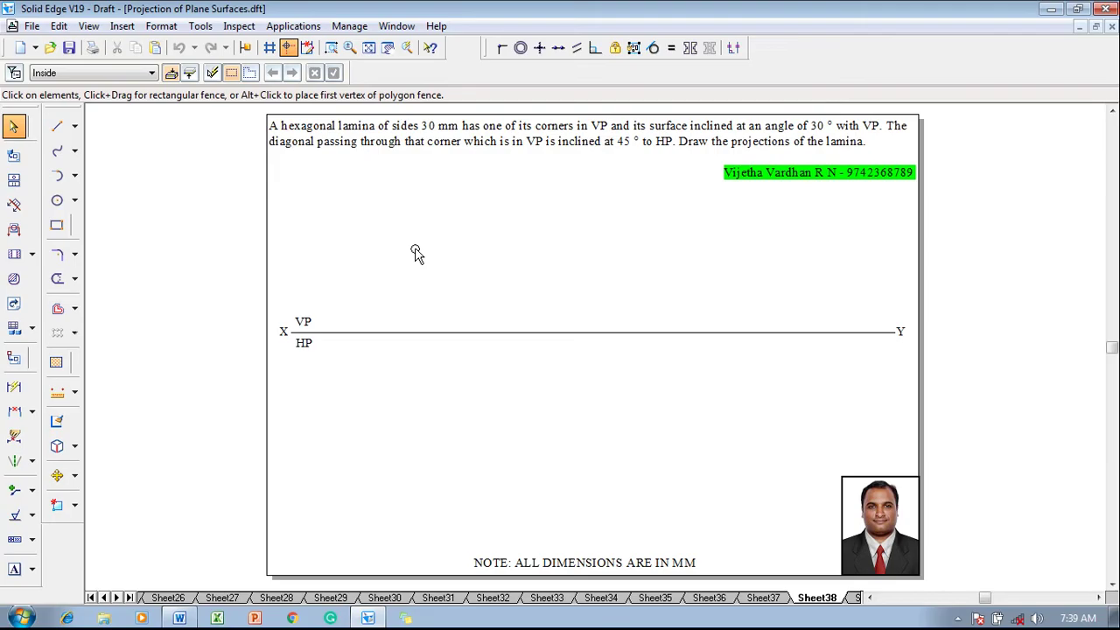
Step: Run the nSidePolygon macro and place a six-sided hexagon with 30 mm flat length above XY
left_click(310, 31)
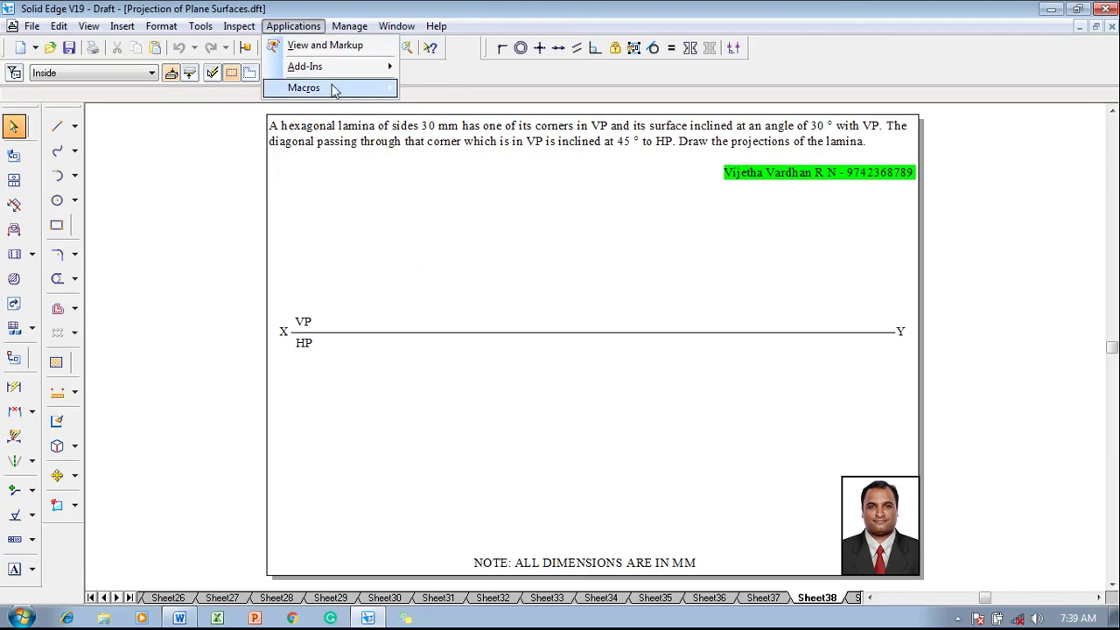
mouse_move(343, 91)
left_click(422, 91)
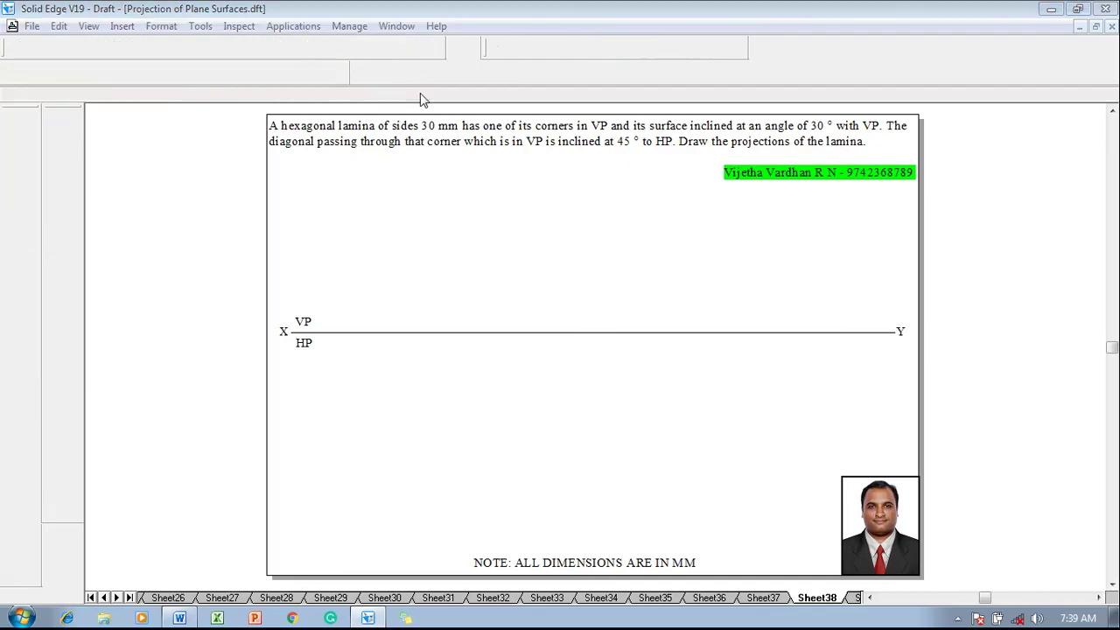
left_click(505, 292)
left_click(745, 410)
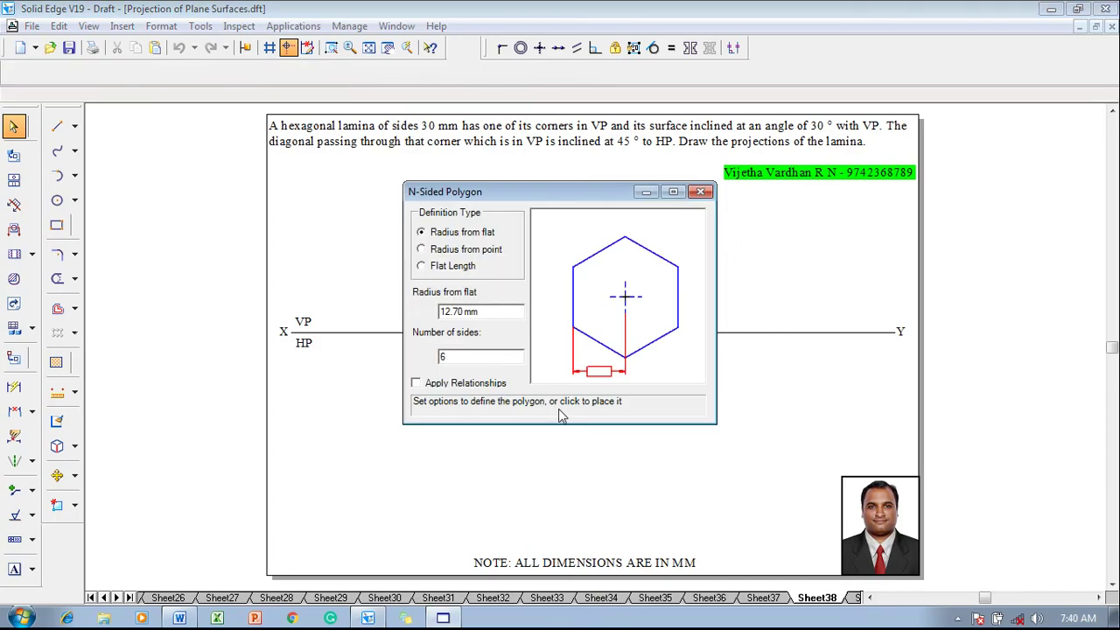
left_click(422, 267)
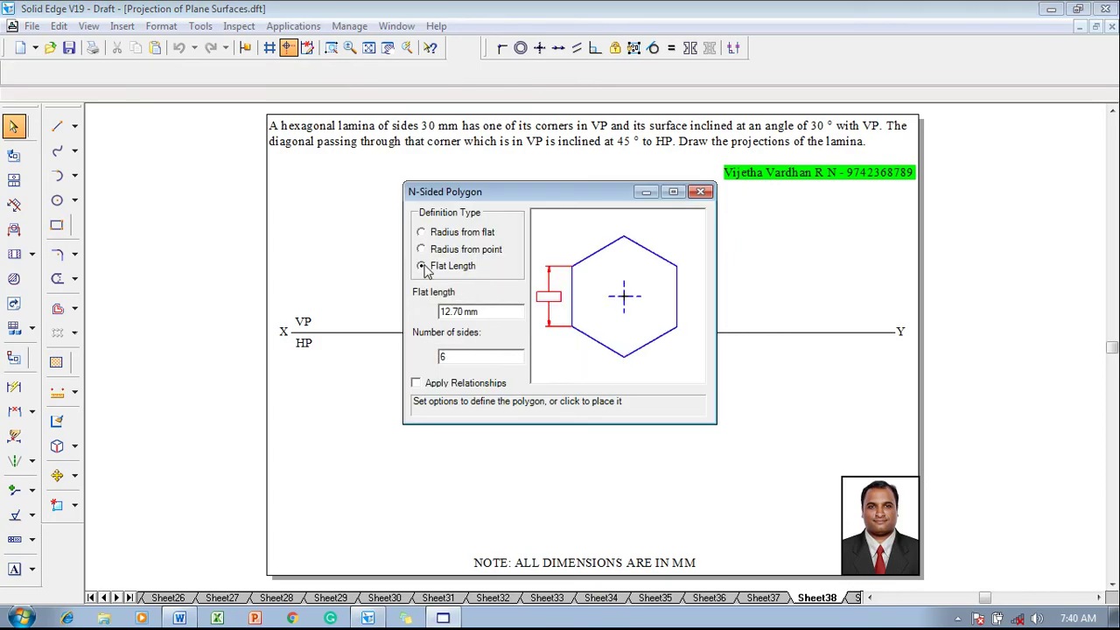
double_click(445, 312)
type("30")
key("Escape")
left_click(373, 245)
key("Escape")
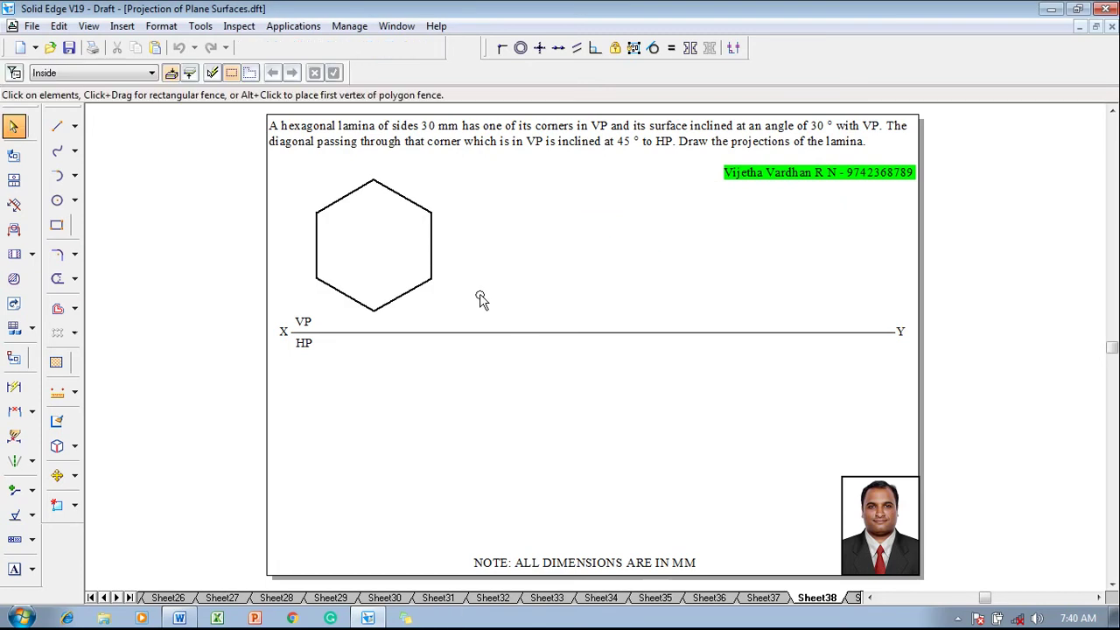
Step: Rotate the fence-selected hexagon 30° about its bottom corner so its top and bottom edges are horizontal
left_click_drag(305, 168, 452, 322)
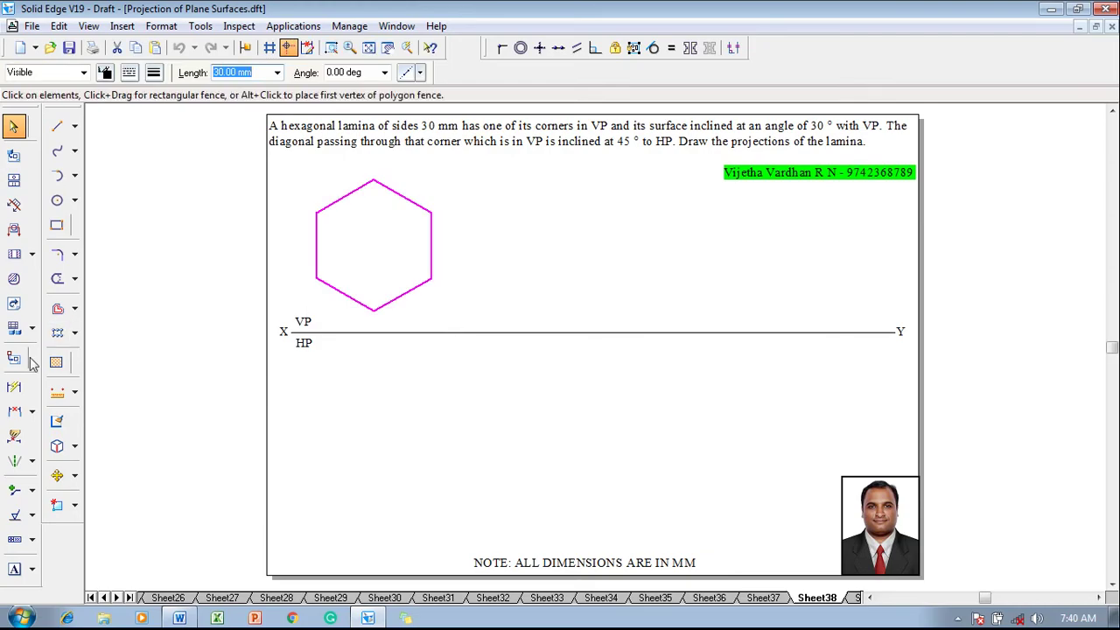
left_click(74, 475)
left_click(94, 493)
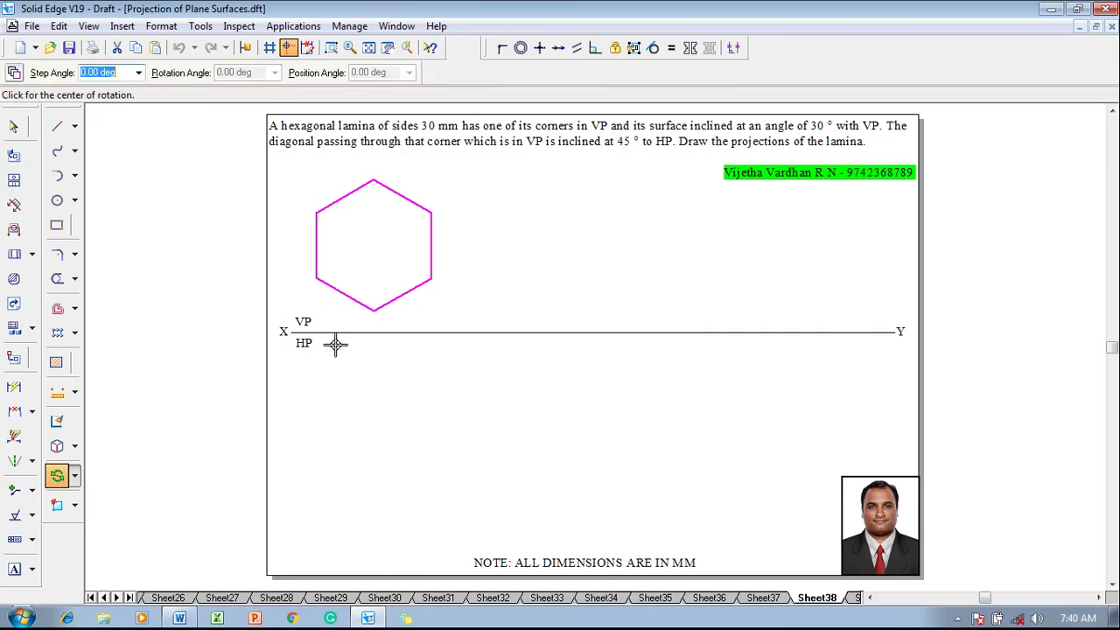
left_click(375, 308)
left_click(431, 280)
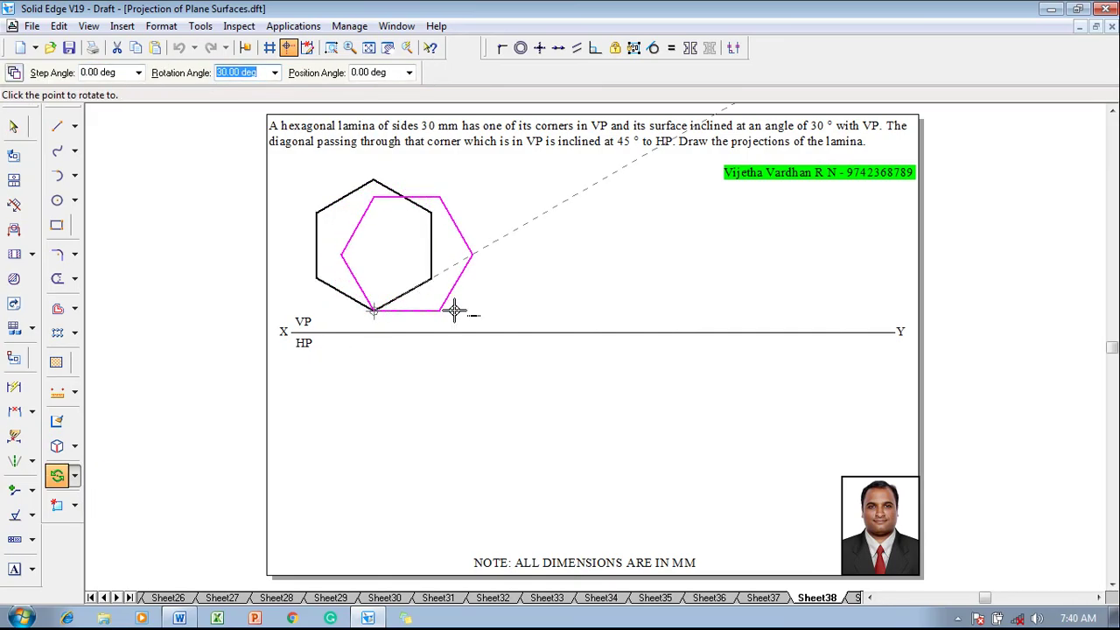
left_click(454, 310)
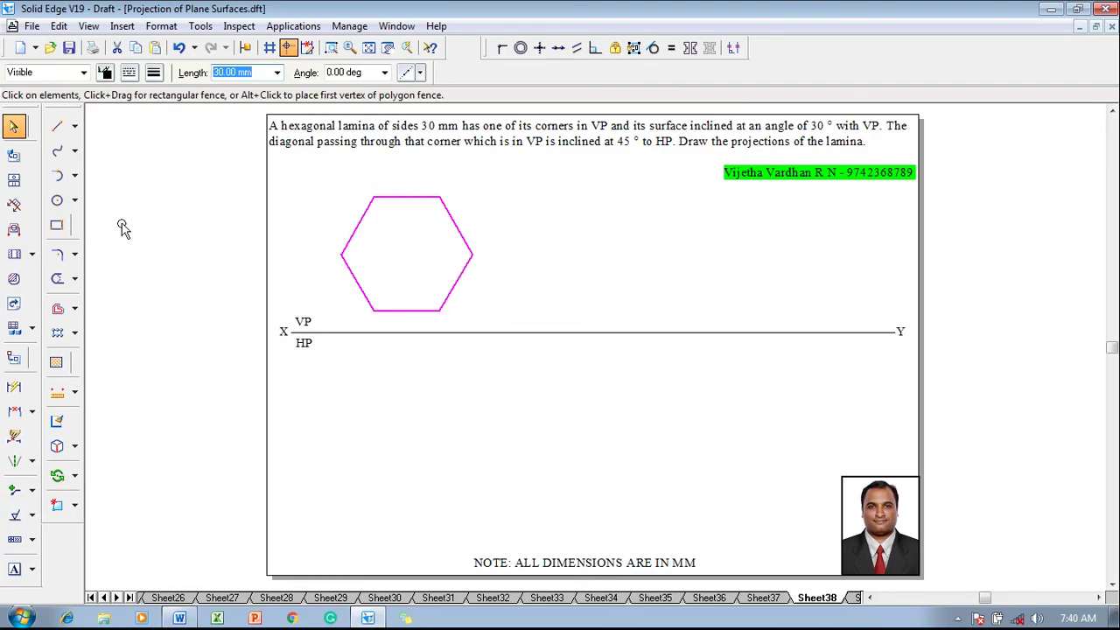
Step: Draw 0.13 mm vertical projectors from the hexagon's left, top-left, top-right and right corners to XY
left_click(59, 128)
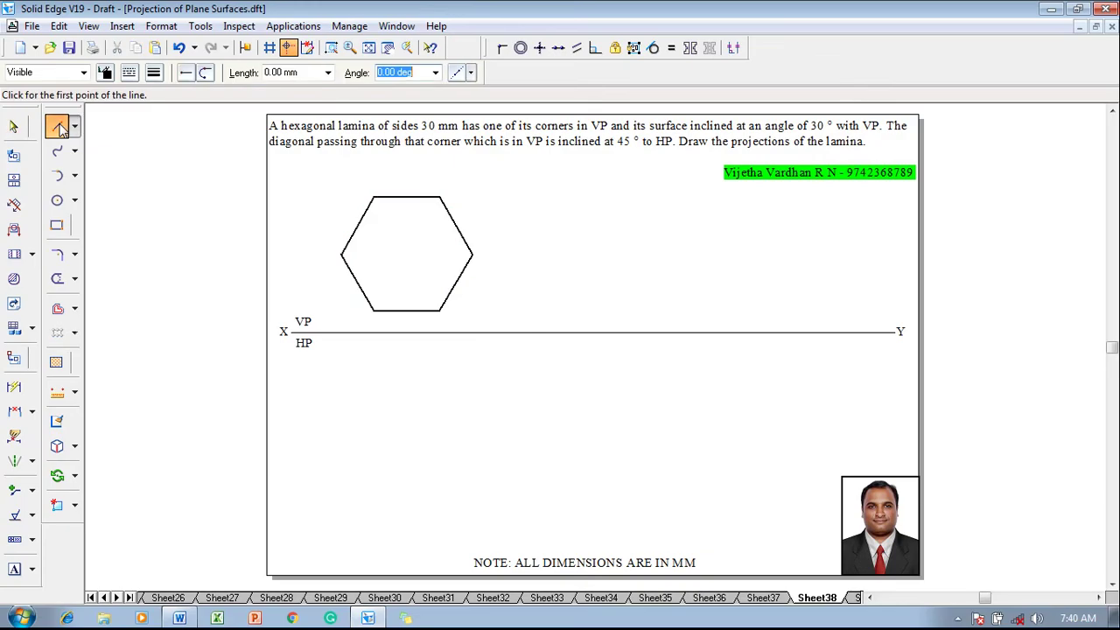
left_click(155, 74)
left_click(166, 92)
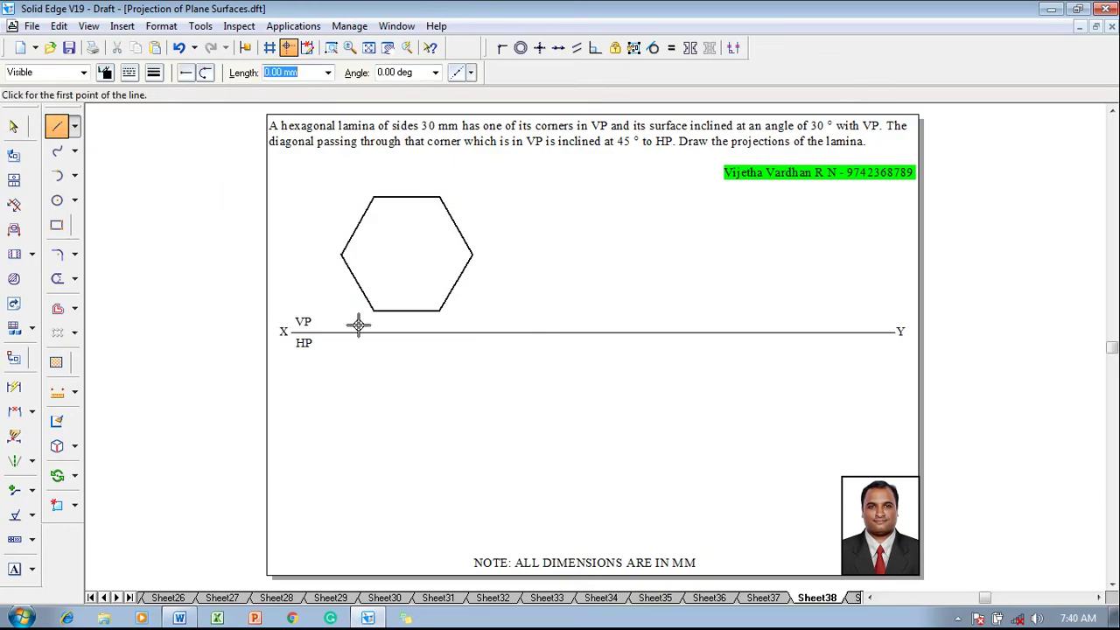
left_click(341, 254)
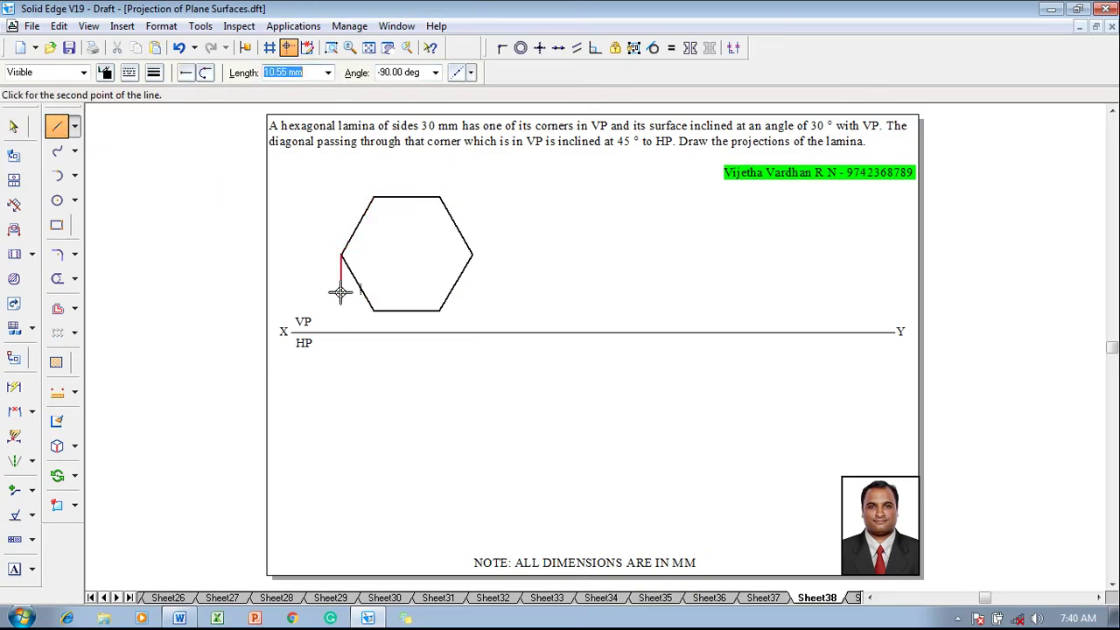
left_click(339, 331)
right_click(351, 289)
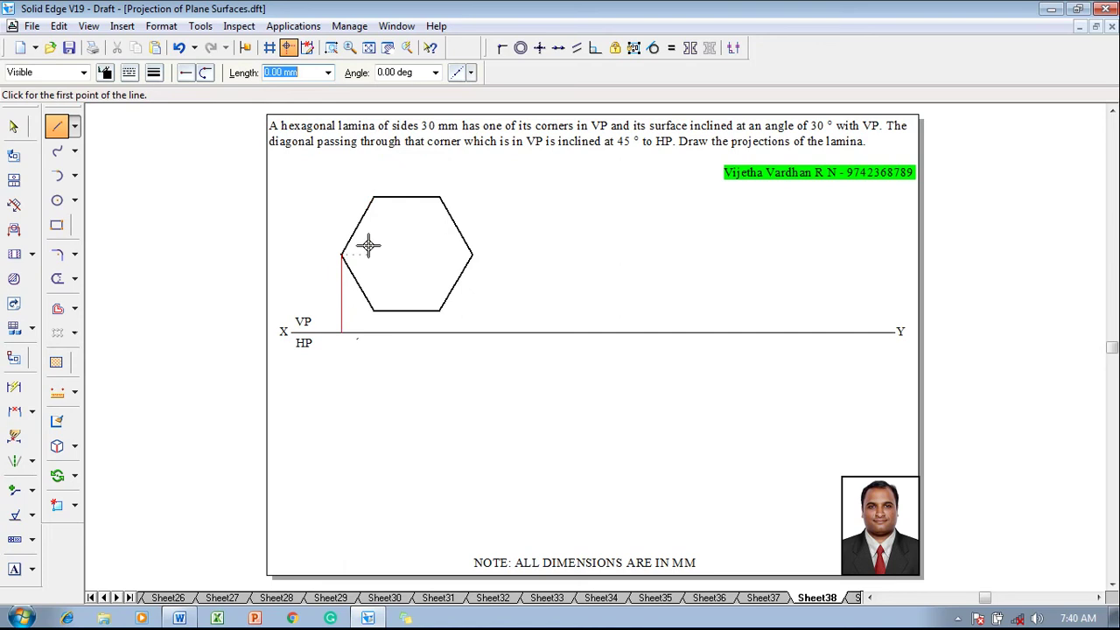
left_click(373, 197)
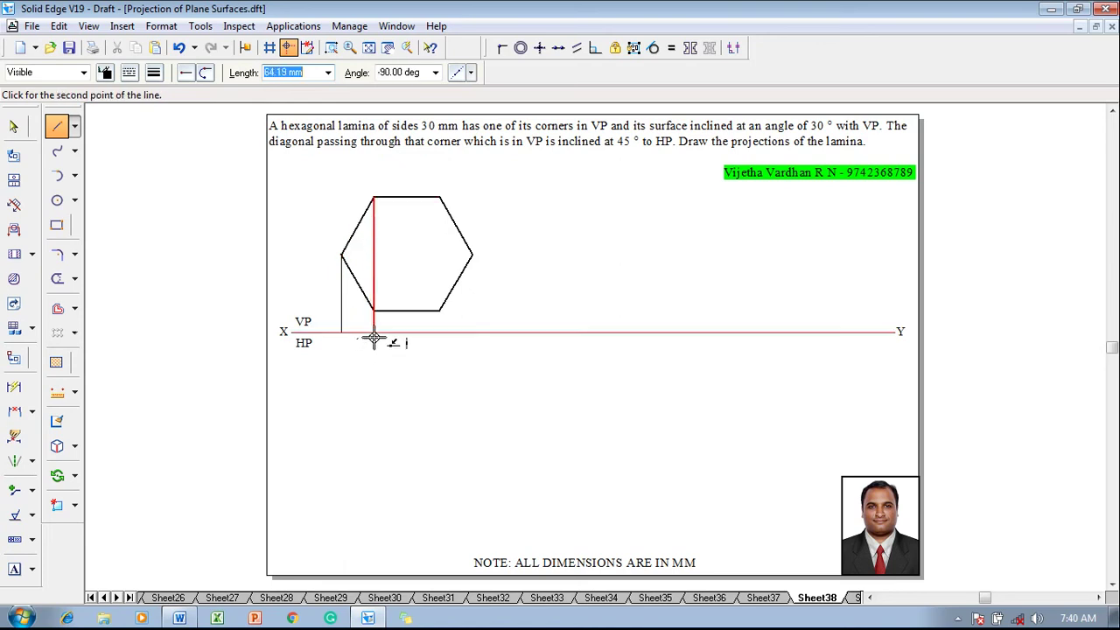
left_click(390, 319)
right_click(394, 302)
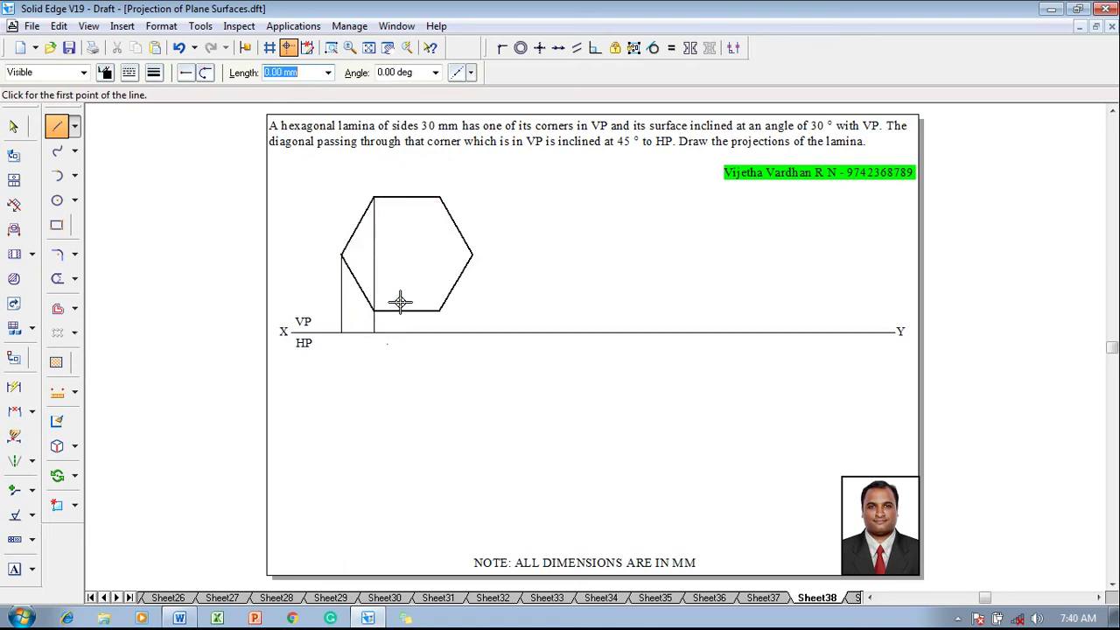
left_click(441, 198)
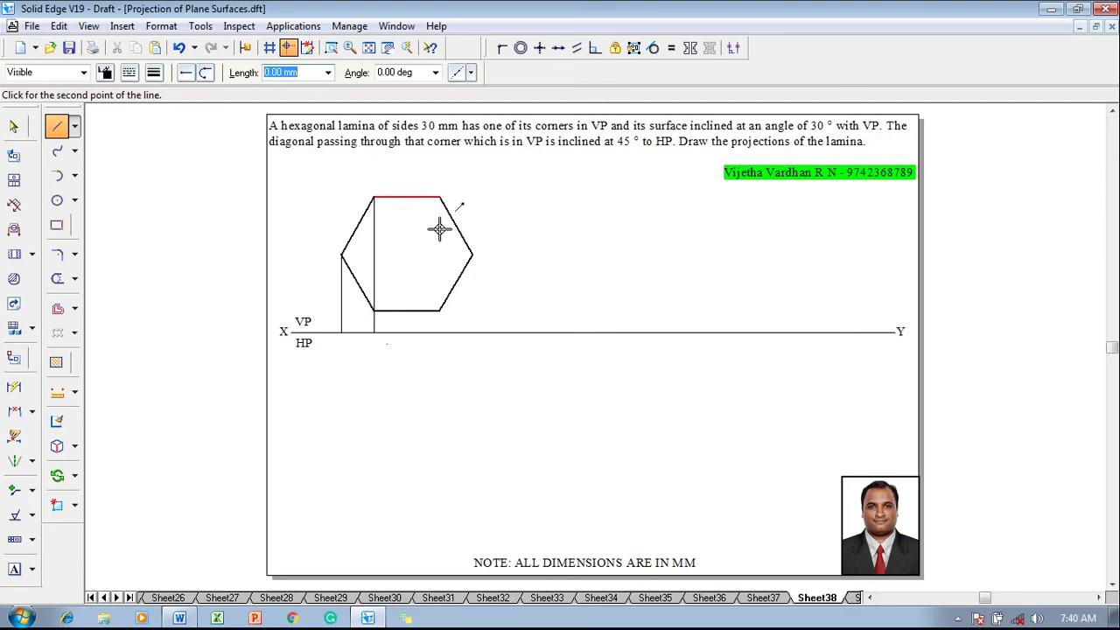
left_click(440, 330)
right_click(459, 307)
left_click(473, 255)
left_click(473, 340)
right_click(495, 285)
Step: Trace the top view along XY between the leftmost and rightmost projectors
left_click(153, 77)
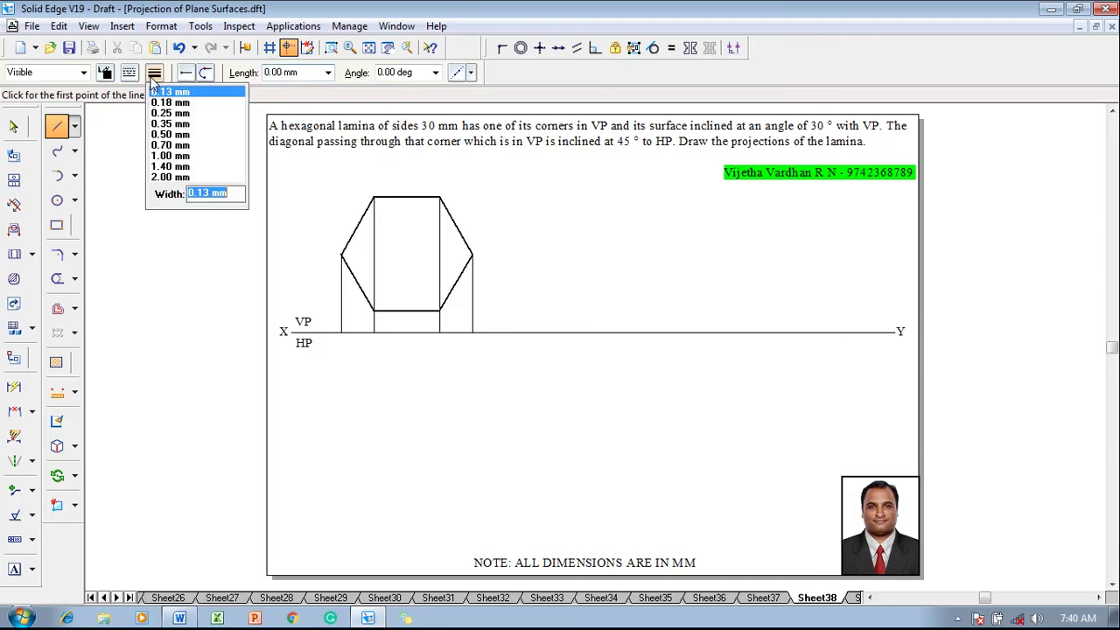
left_click(165, 131)
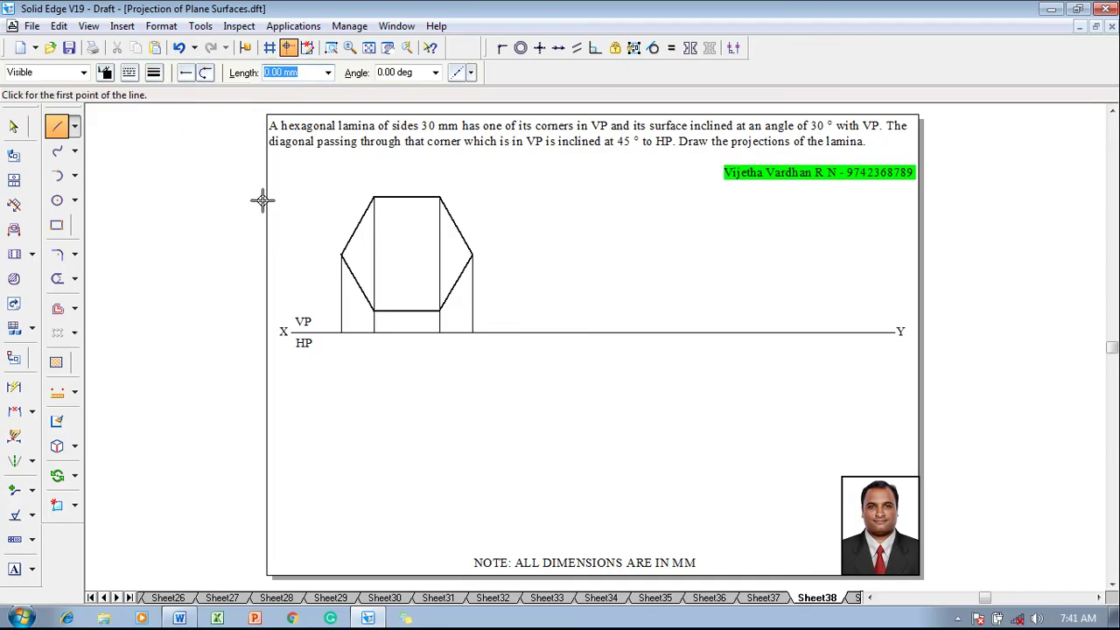
left_click(341, 332)
left_click(373, 332)
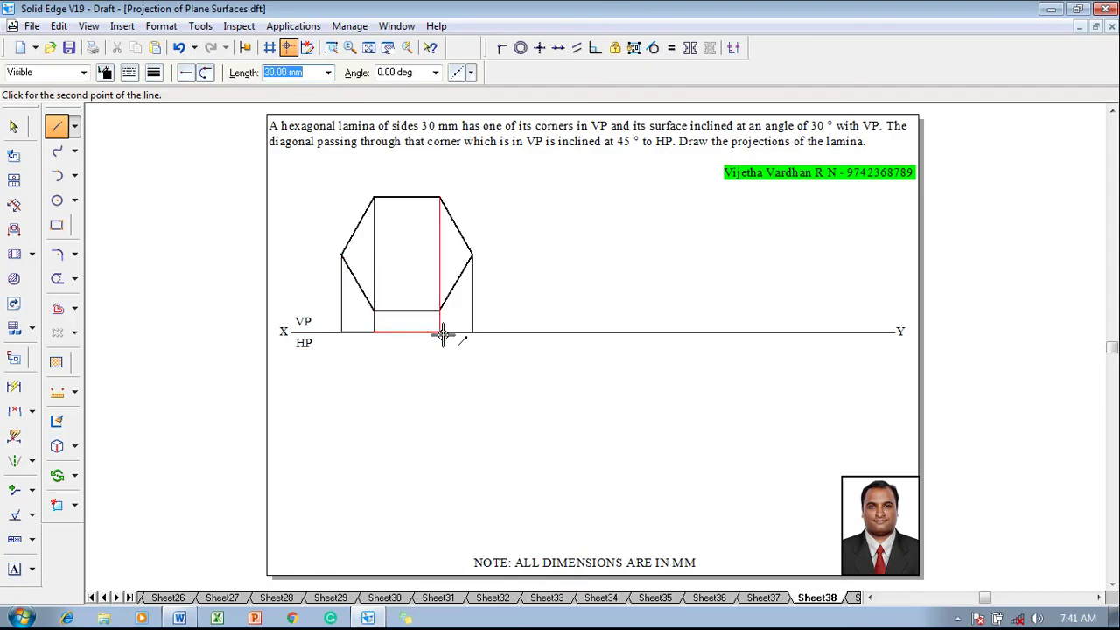
left_click(441, 332)
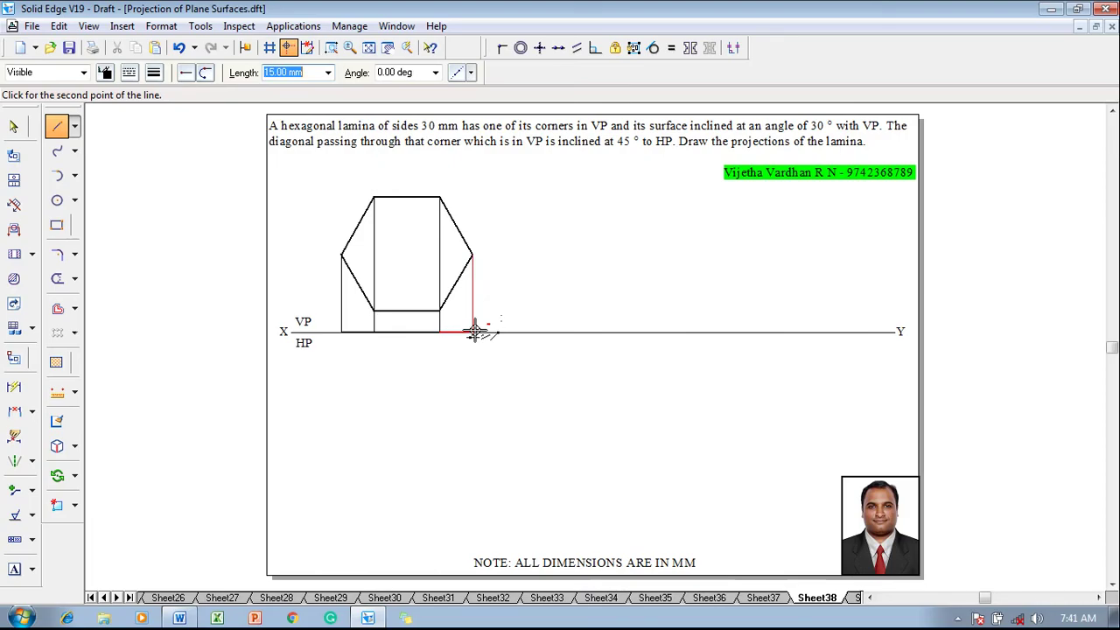
left_click(474, 333)
key("Escape")
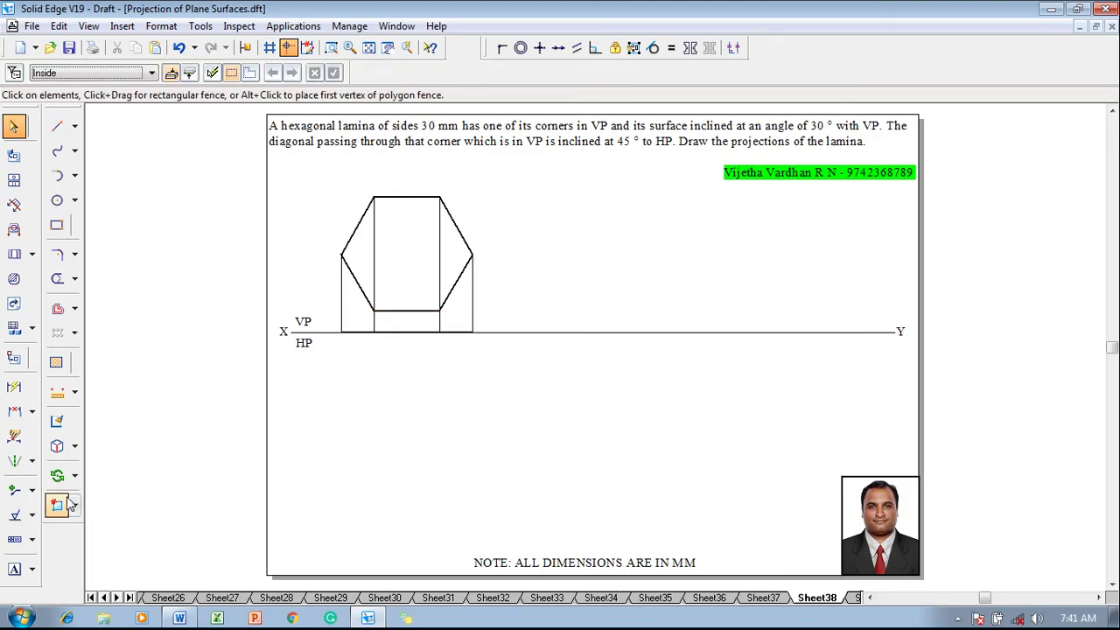
Step: Add text labels ac', d' and f' at the hexagon corners and top-view label a below XY
left_click(14, 570)
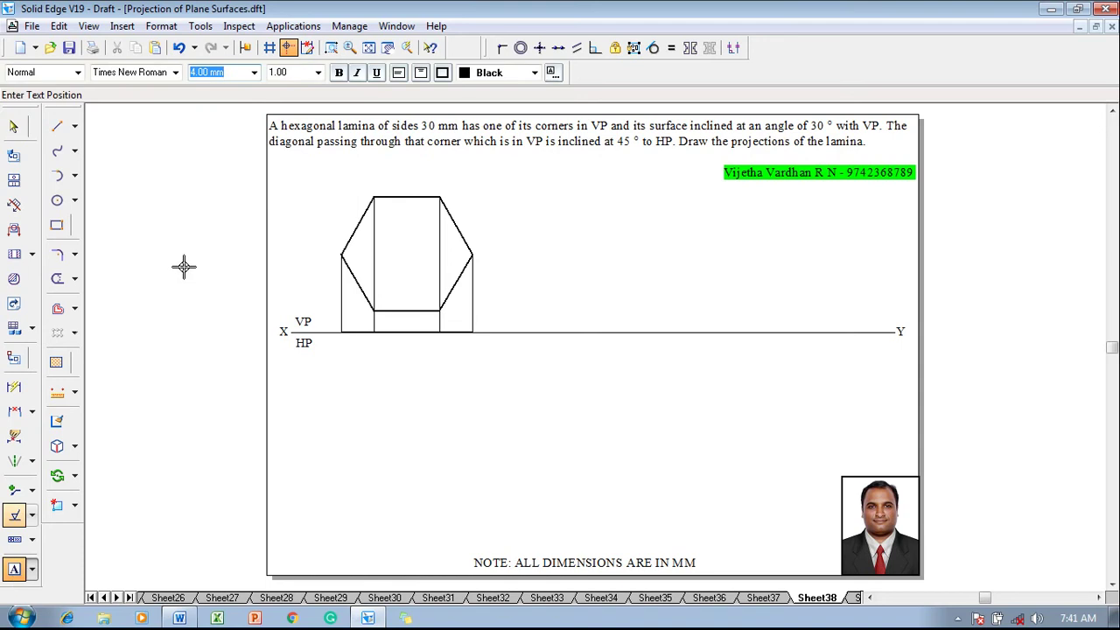
left_click(324, 244)
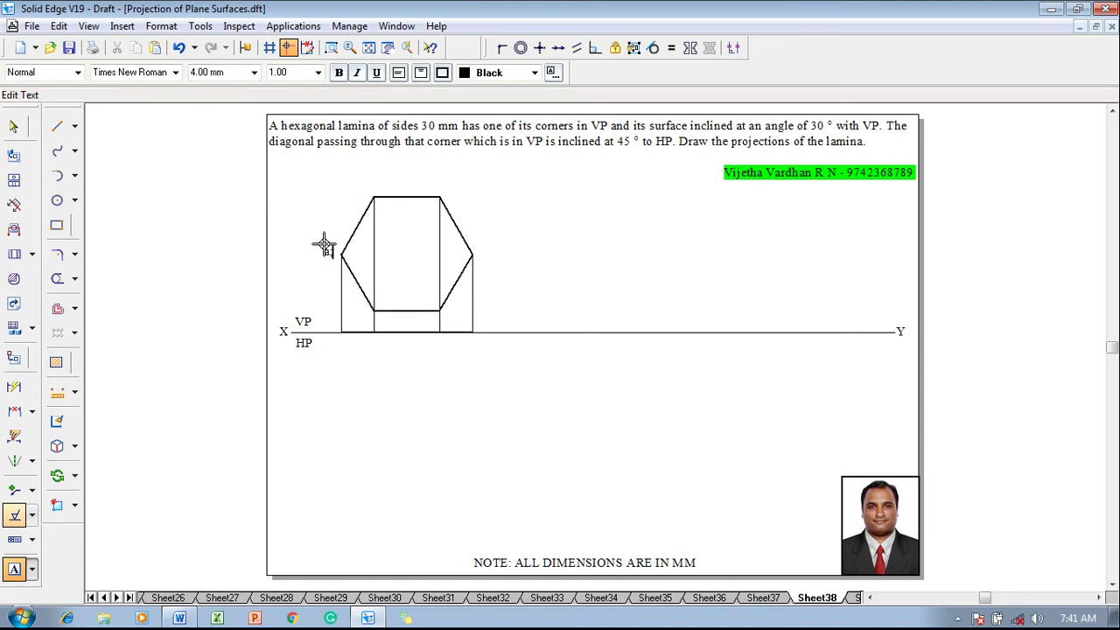
type("a")
type("c'")
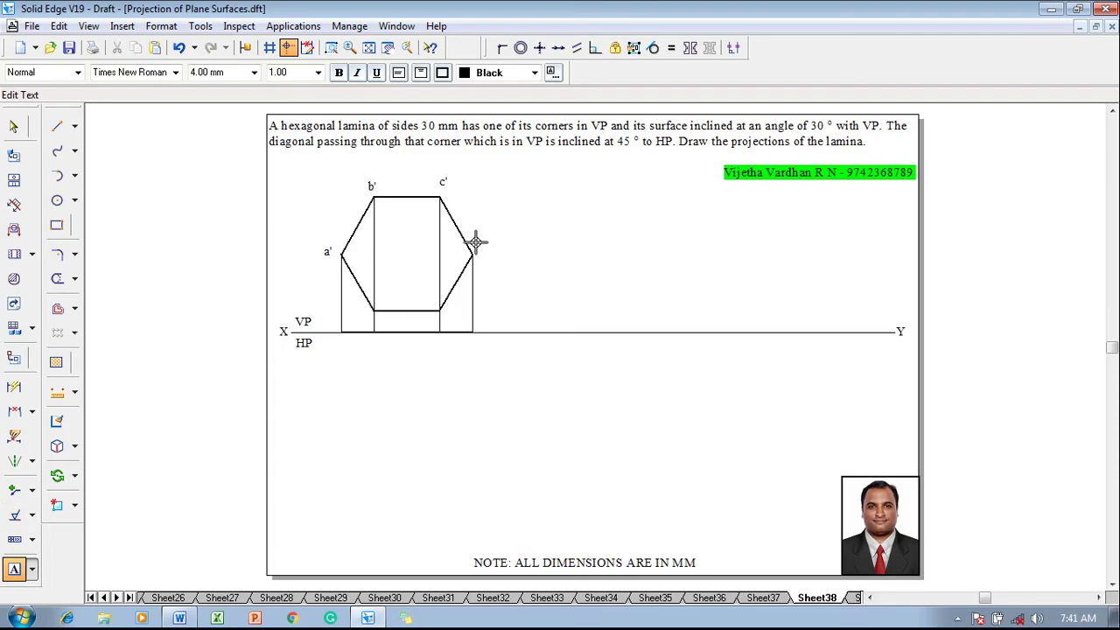
left_click(475, 245)
type("d'")
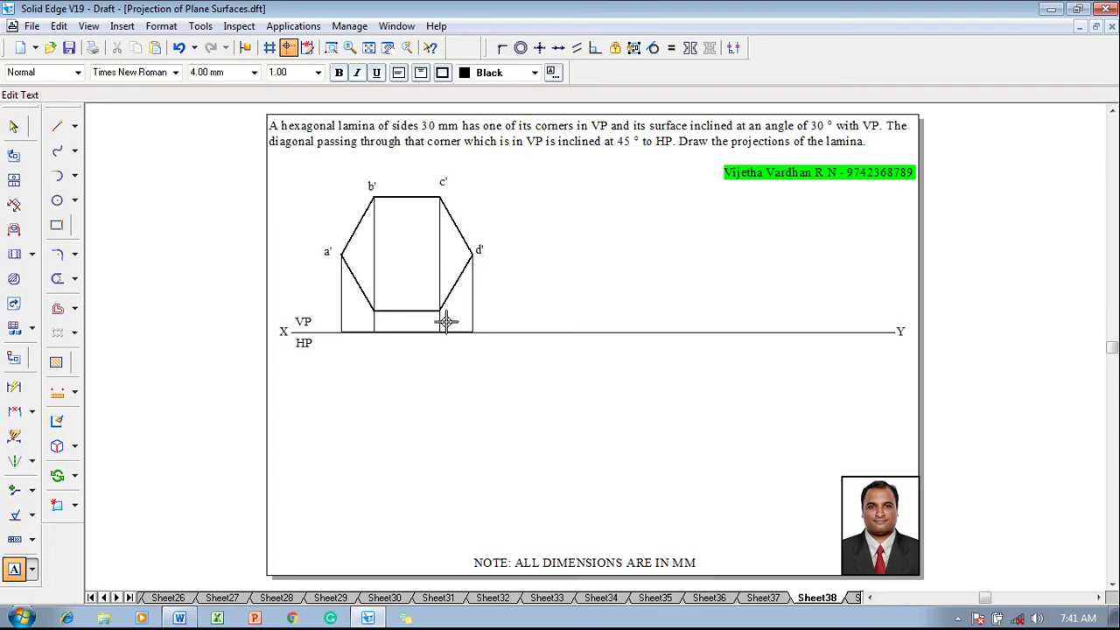
left_click(445, 312)
left_click(362, 311)
type("f'")
key("Escape")
type("a")
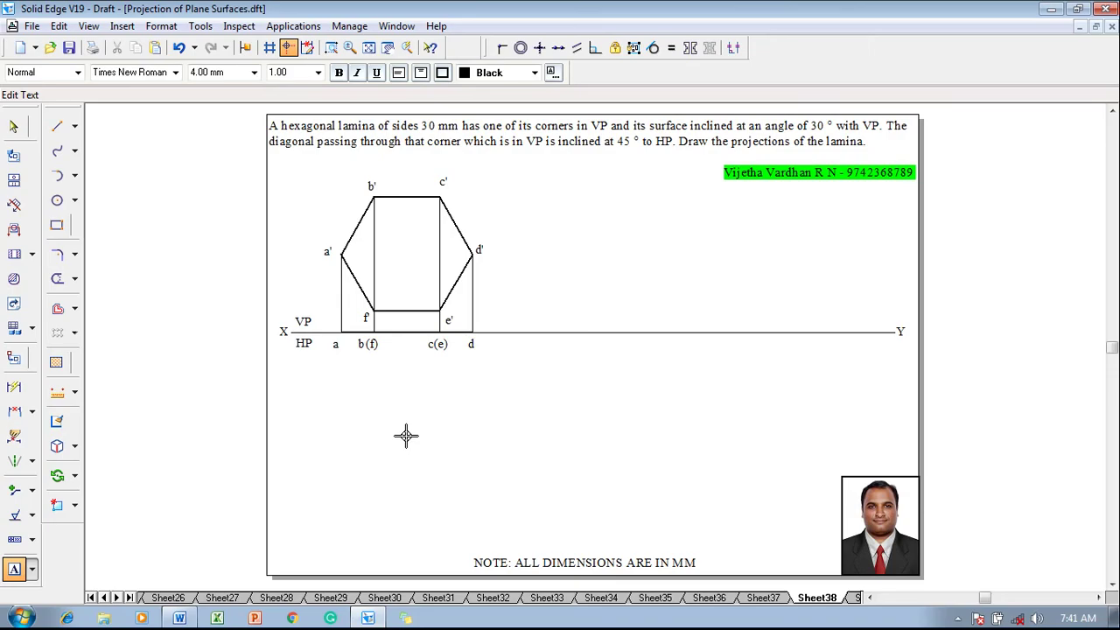
key("Escape")
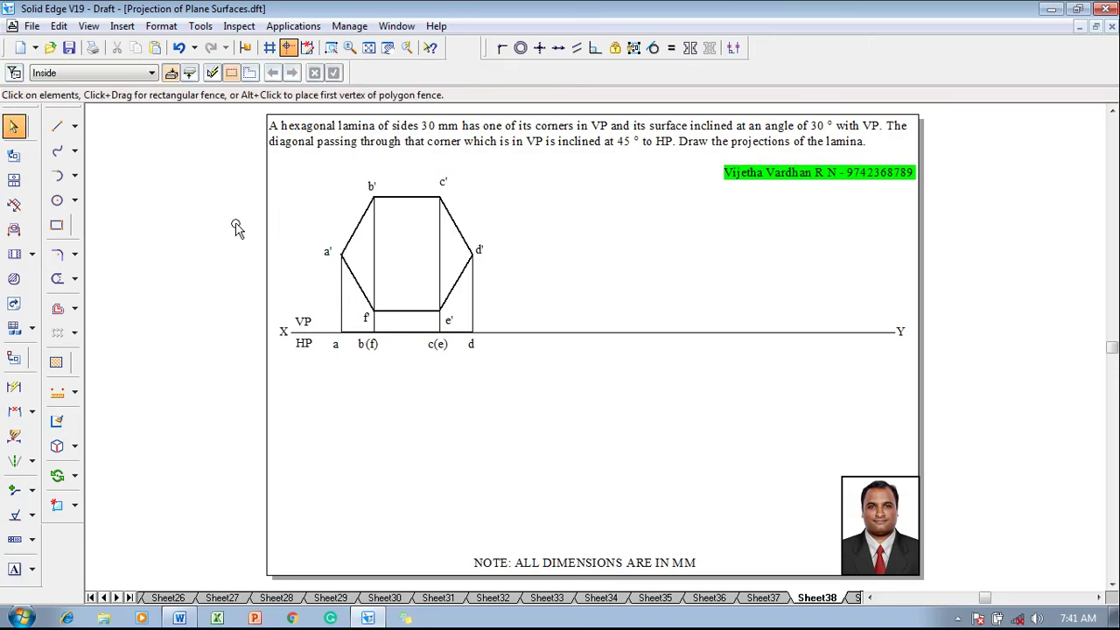
Step: Add a 30 mm Smart Dimension beside hexagon edge a'b'
left_click(15, 398)
left_click(350, 234)
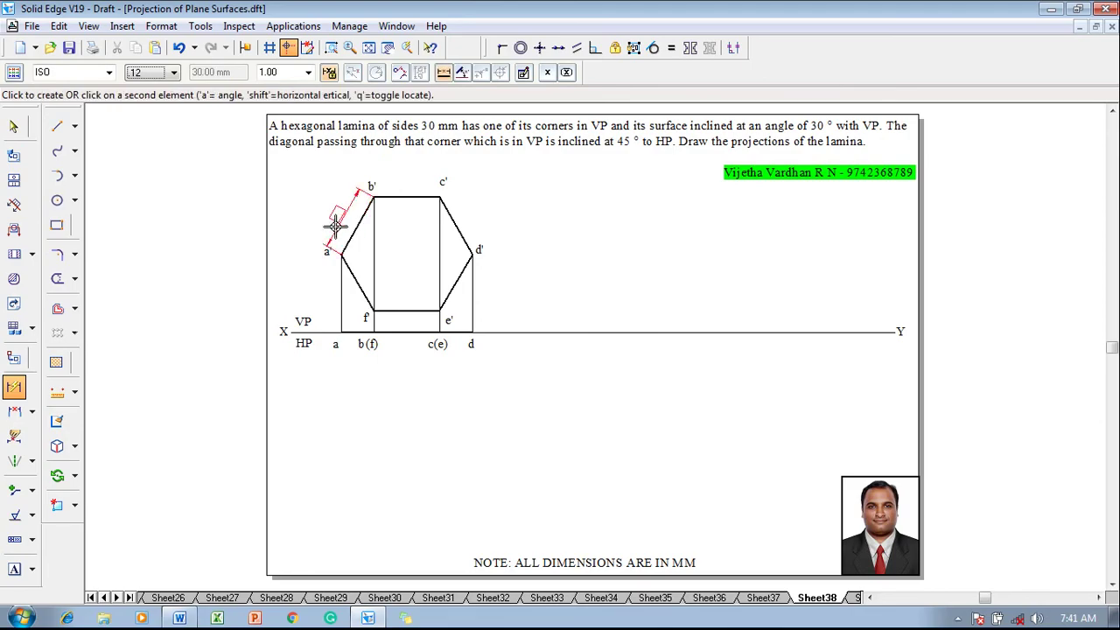
left_click(322, 219)
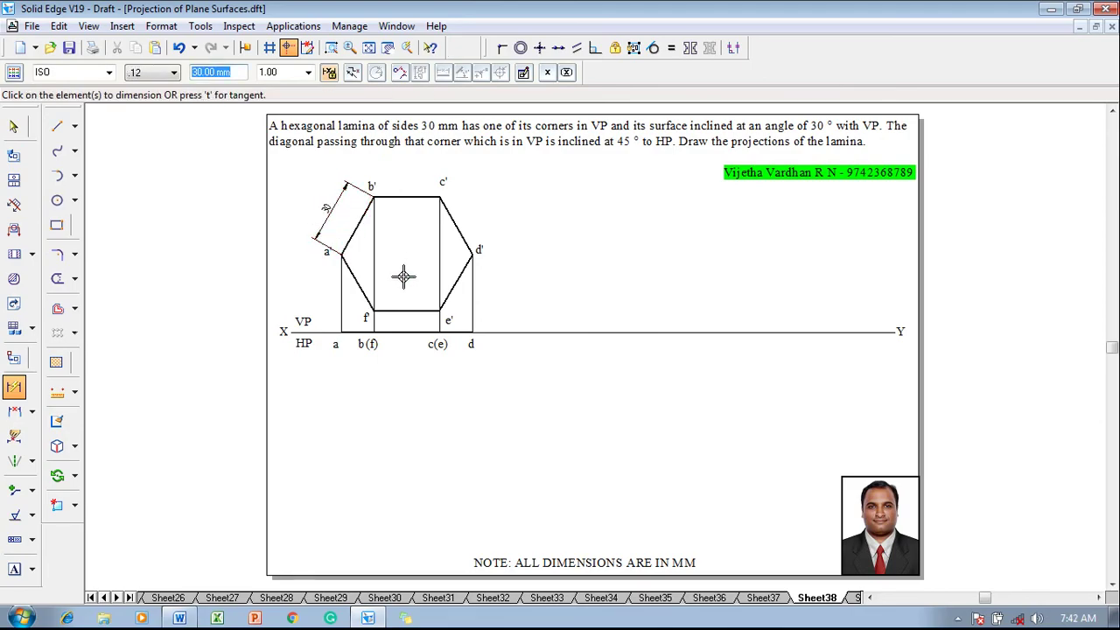
key("Escape")
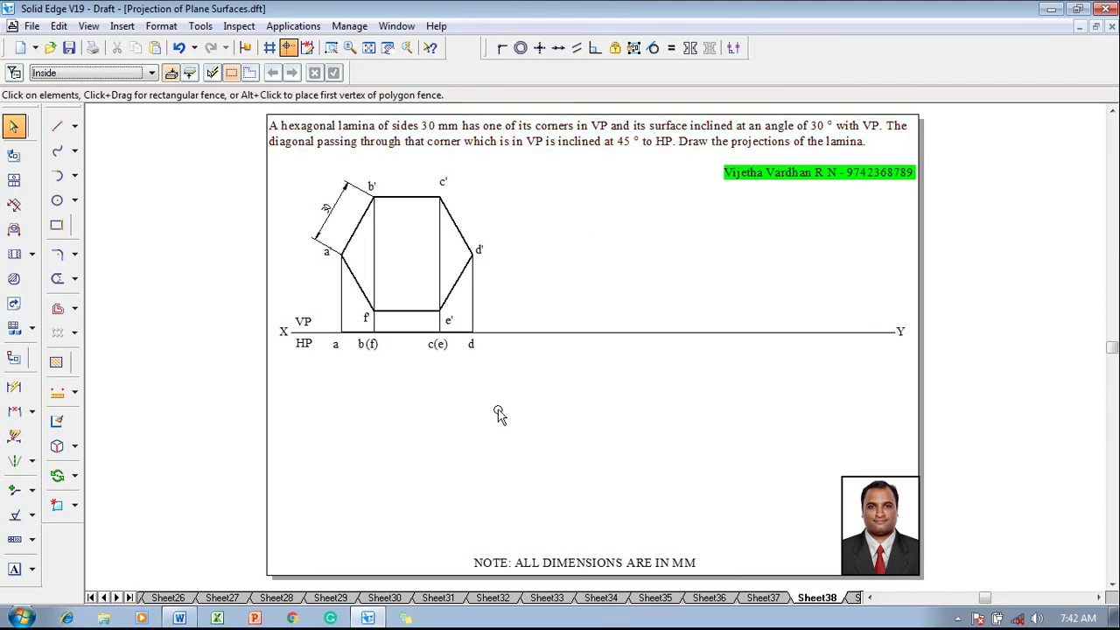
Step: Copy the top-view line a–d with its labels to the right along the XY line
left_click_drag(499, 410, 325, 323)
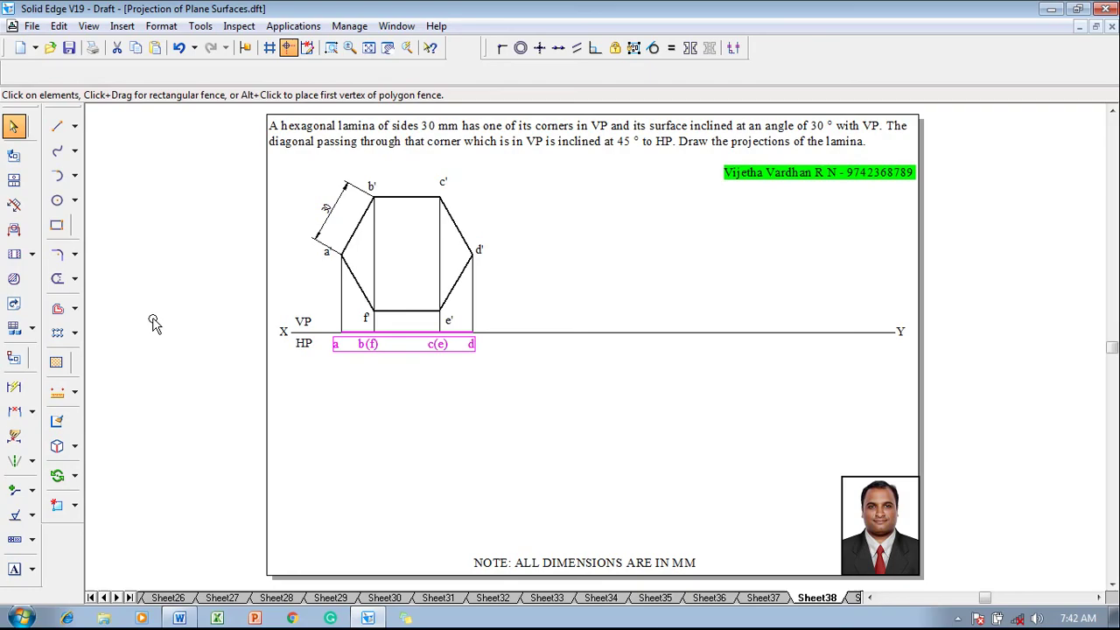
left_click(74, 477)
left_click(109, 473)
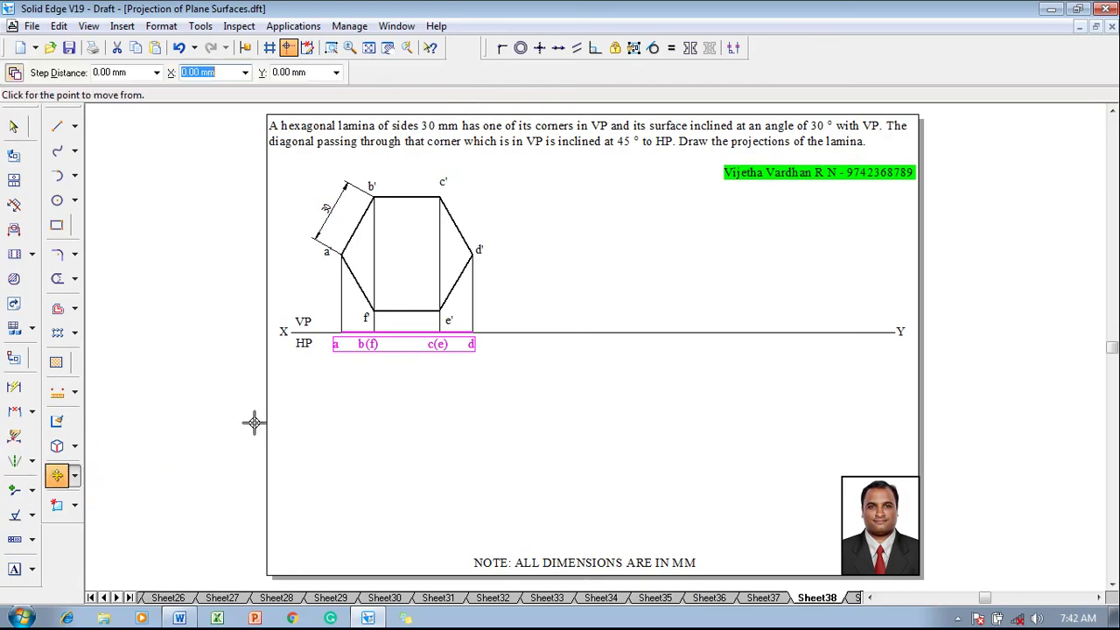
left_click(341, 332)
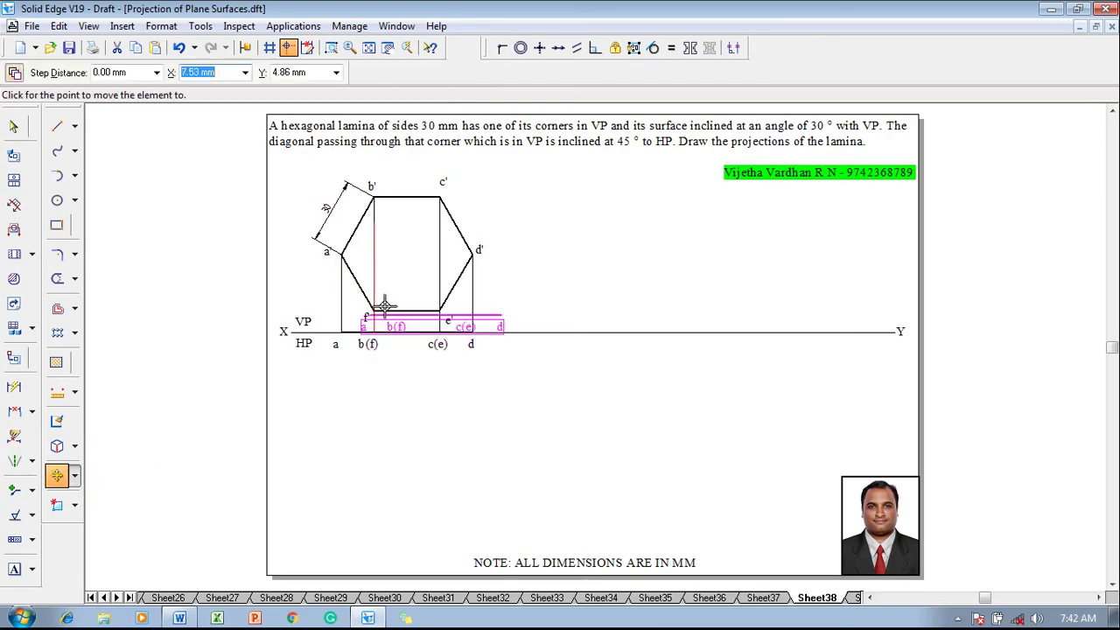
left_click(532, 332)
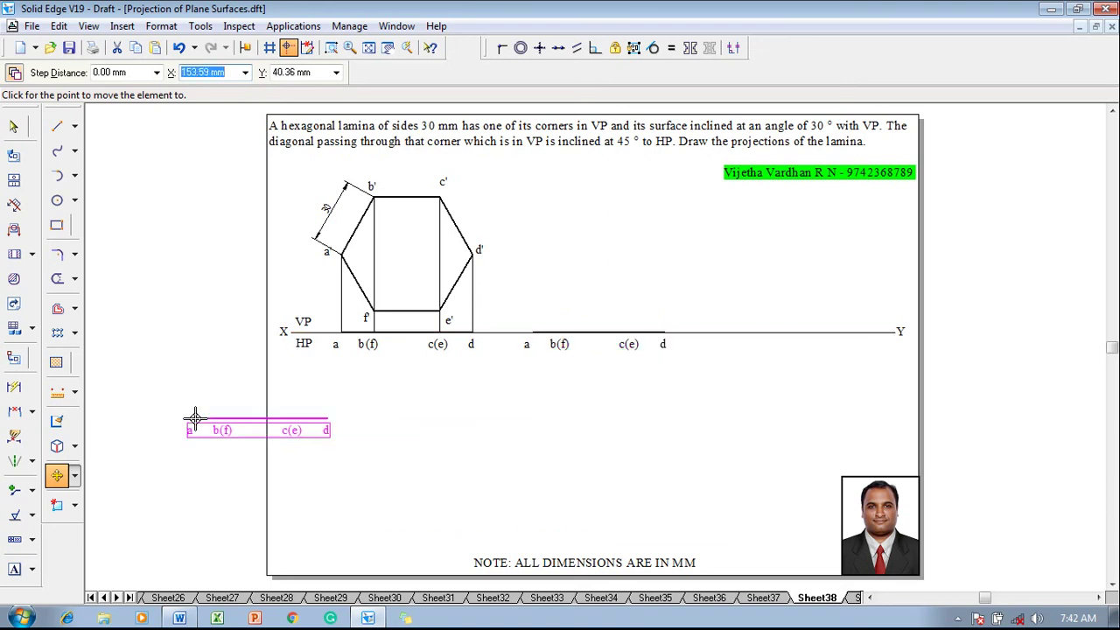
left_click(76, 477)
Step: Rotate the copied top view 30° below XY about point a
left_click(113, 493)
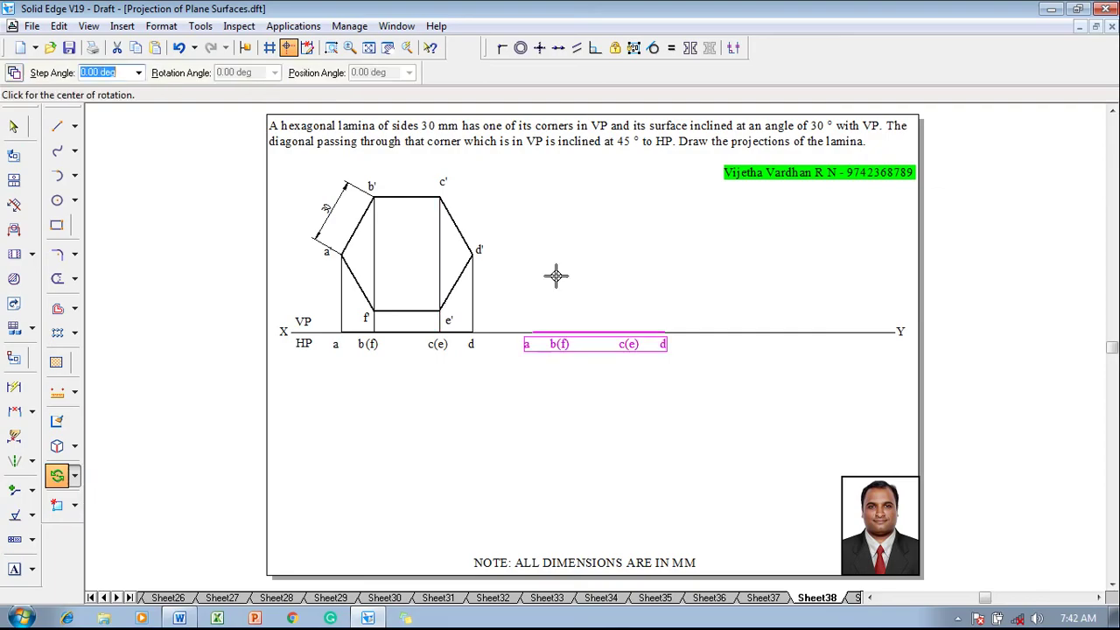
left_click(532, 332)
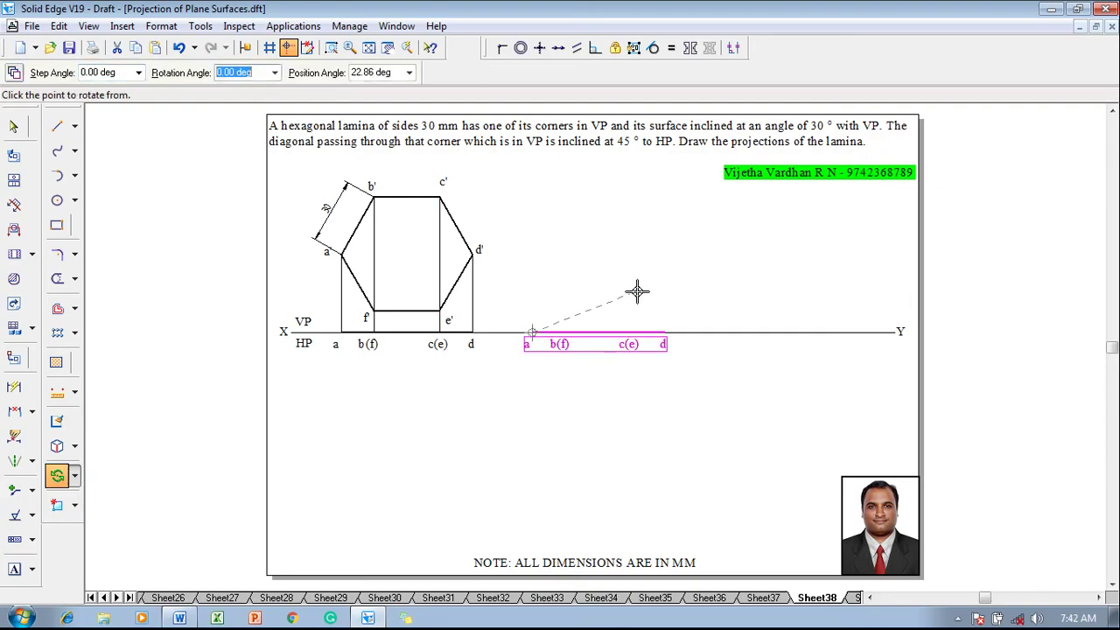
left_click(662, 331)
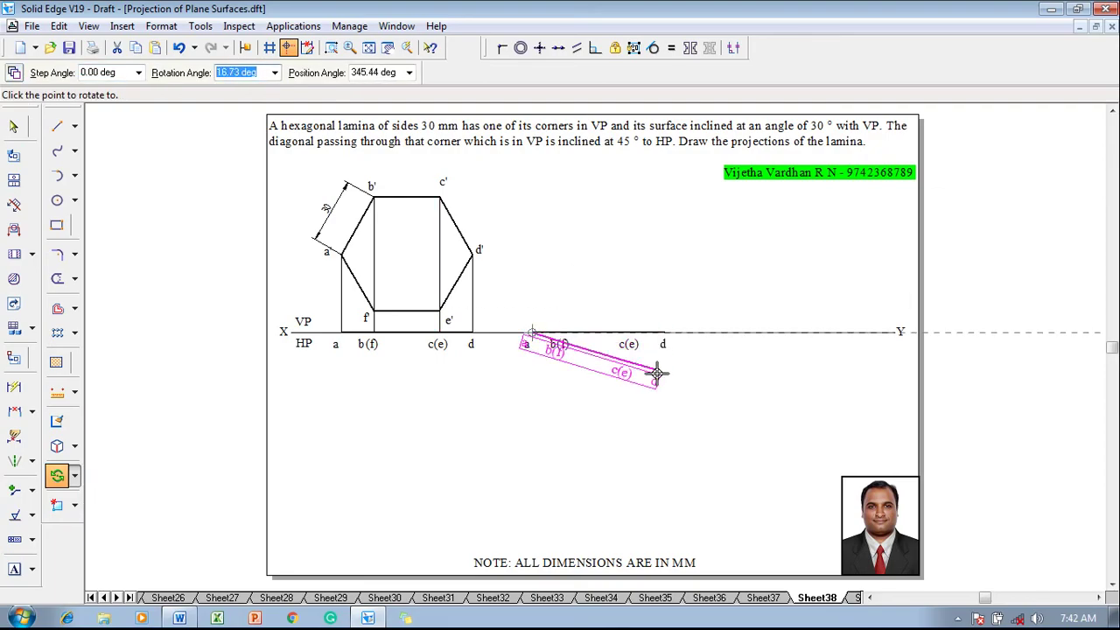
type("30")
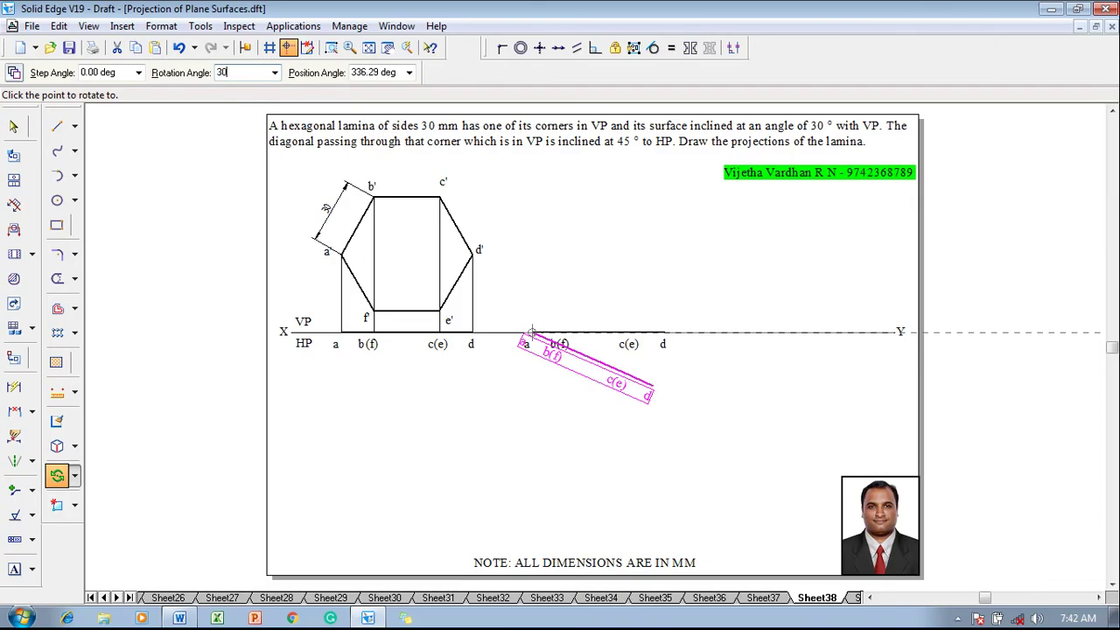
key("Return")
left_click(645, 530)
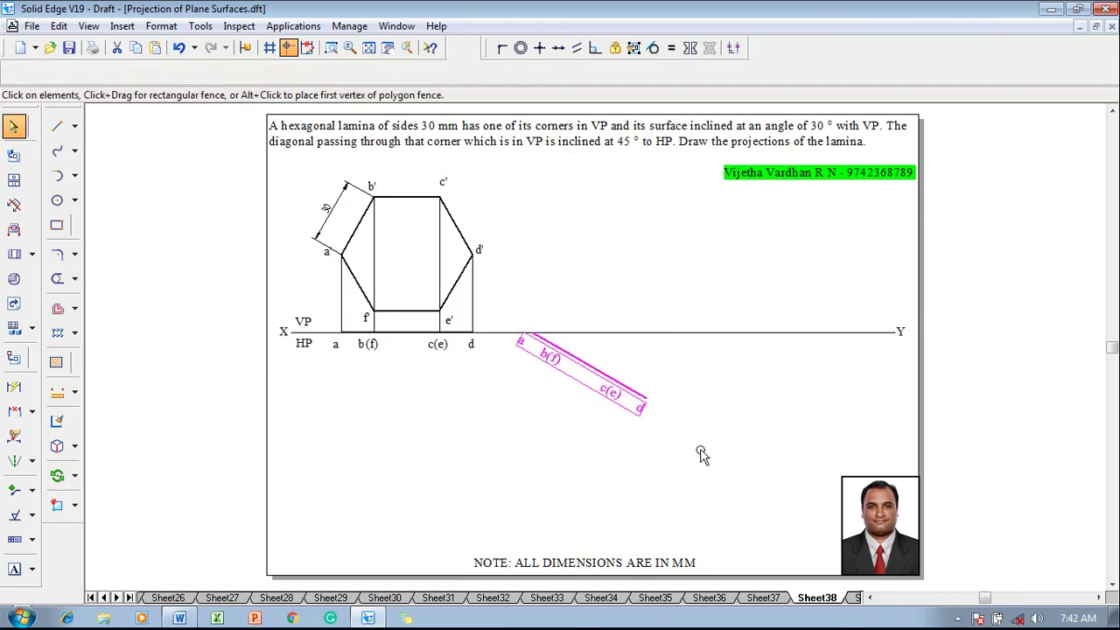
left_click(703, 455)
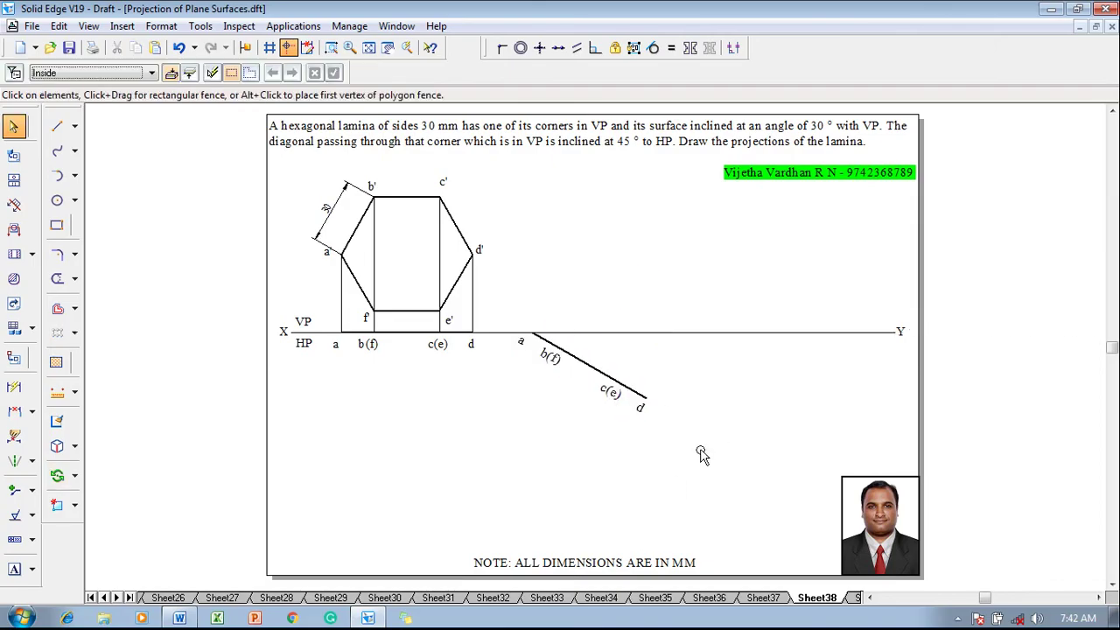
Step: Add a 30° angle dimension between the inclined line a–d and XY
left_click(31, 412)
left_click(79, 408)
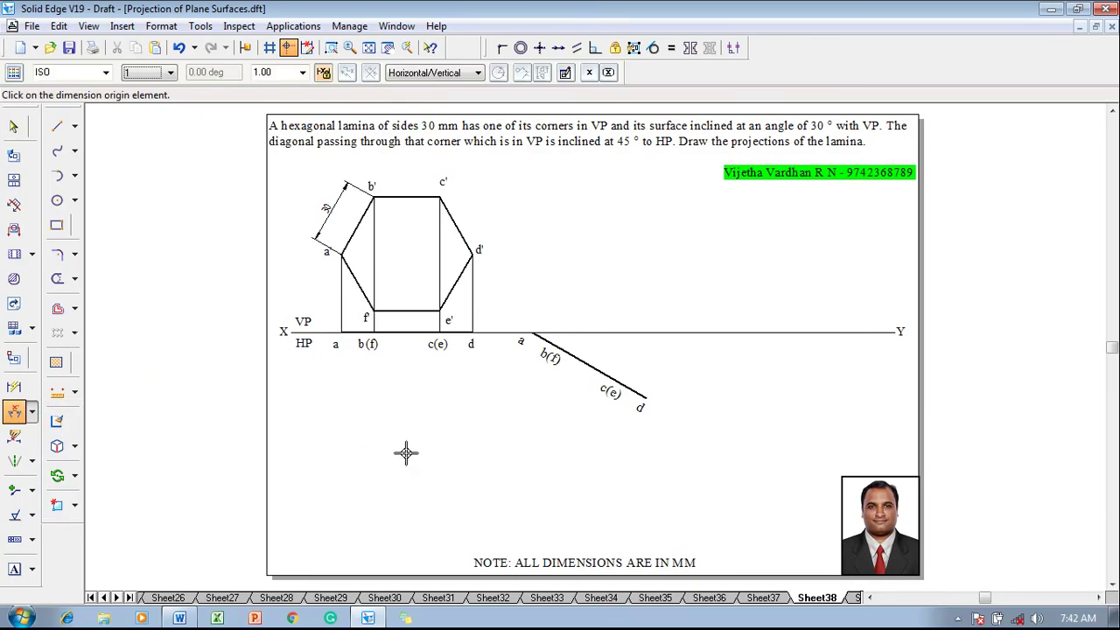
left_click(583, 354)
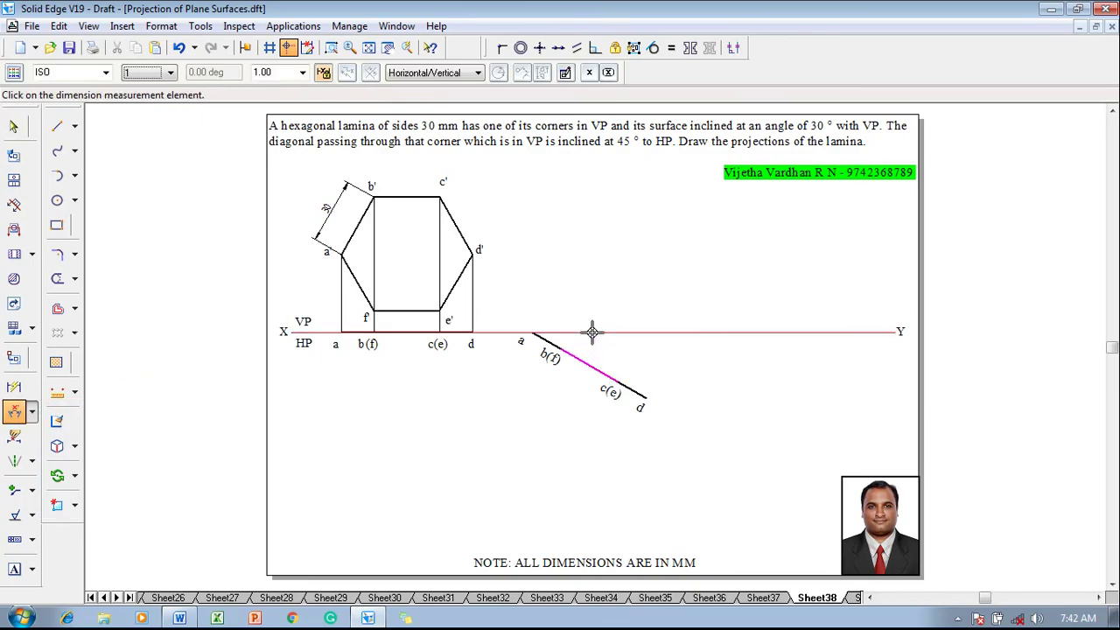
left_click(588, 331)
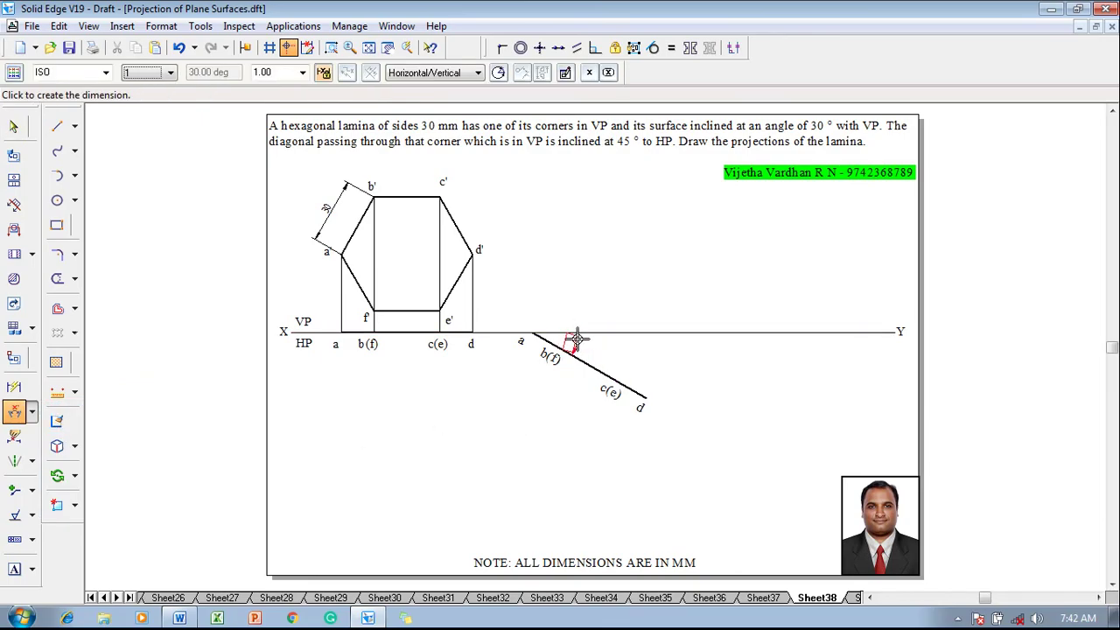
left_click(580, 341)
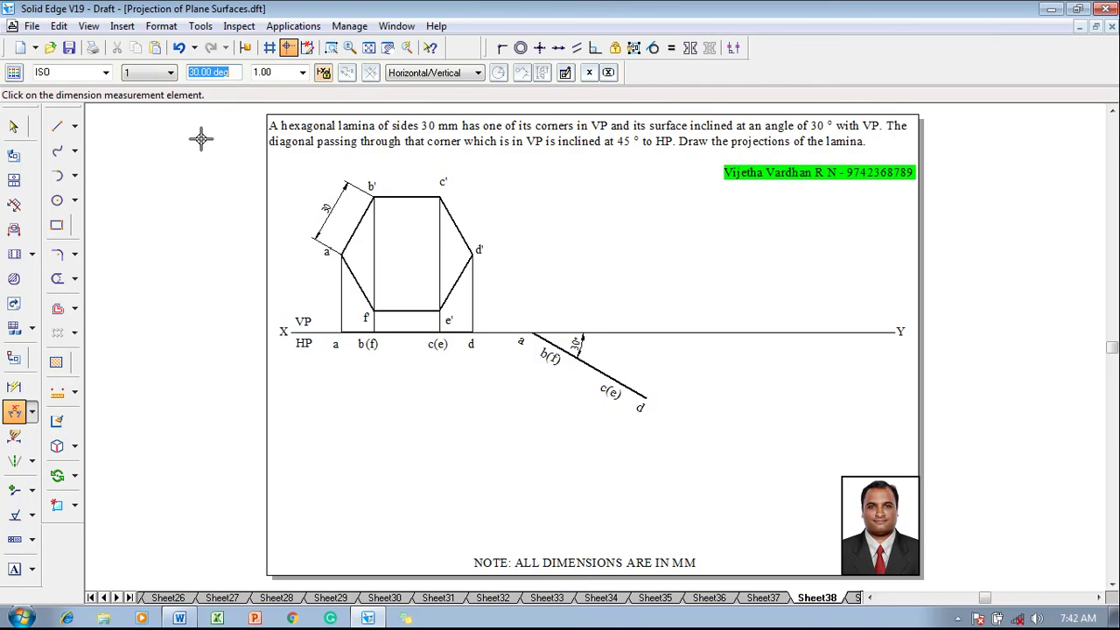
Step: Draw vertical projectors from d and a up to the a'/d' level, with a horizontal back to the hexagon
left_click(57, 126)
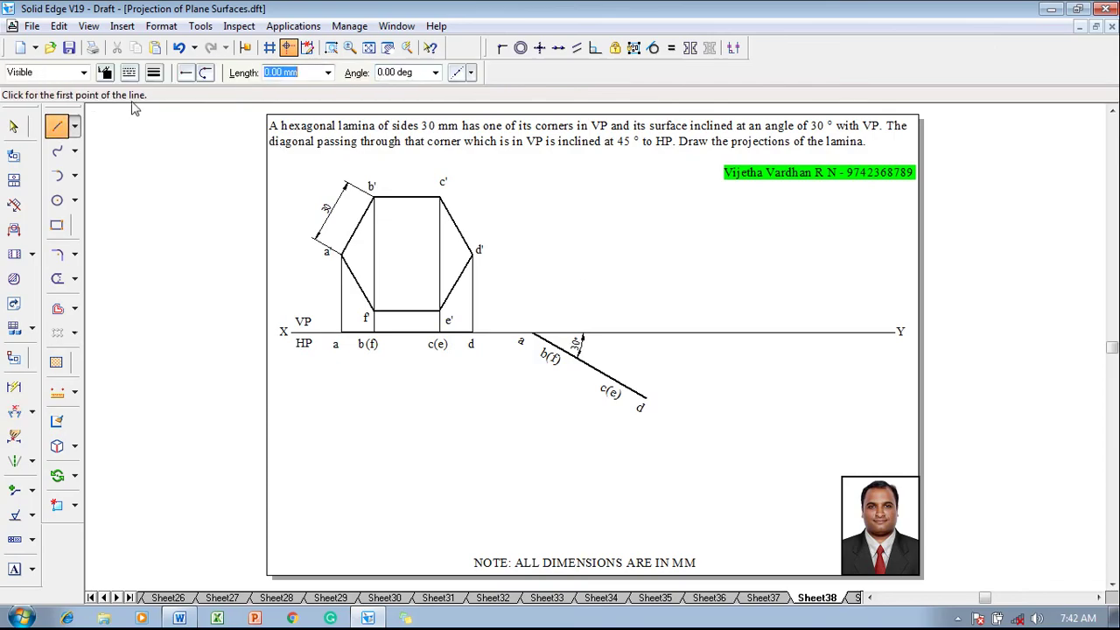
left_click(153, 72)
left_click(175, 96)
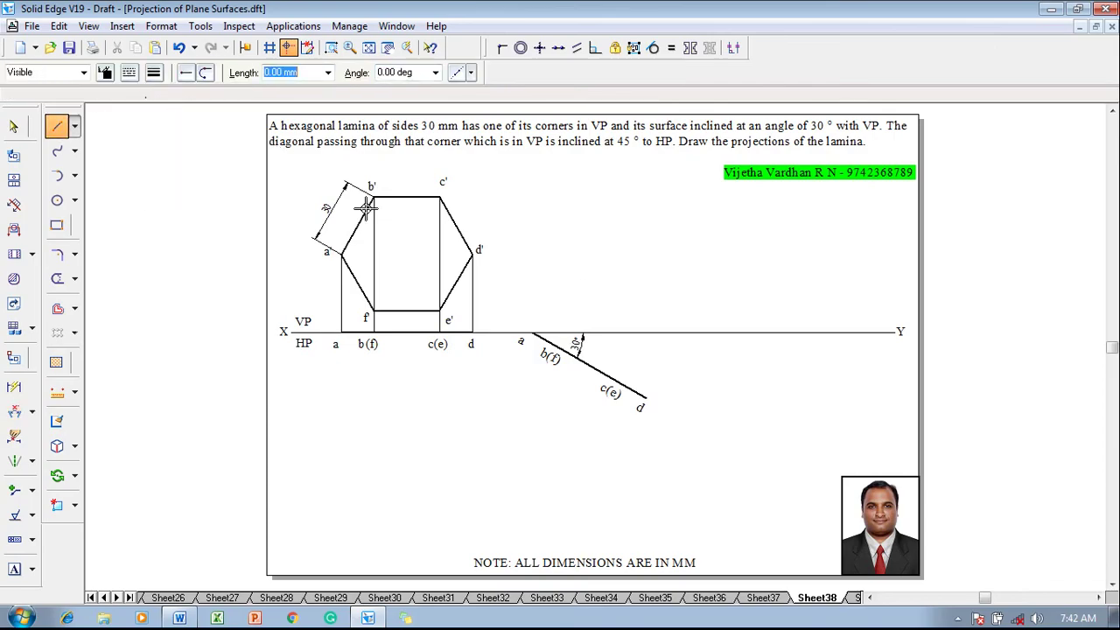
left_click(644, 397)
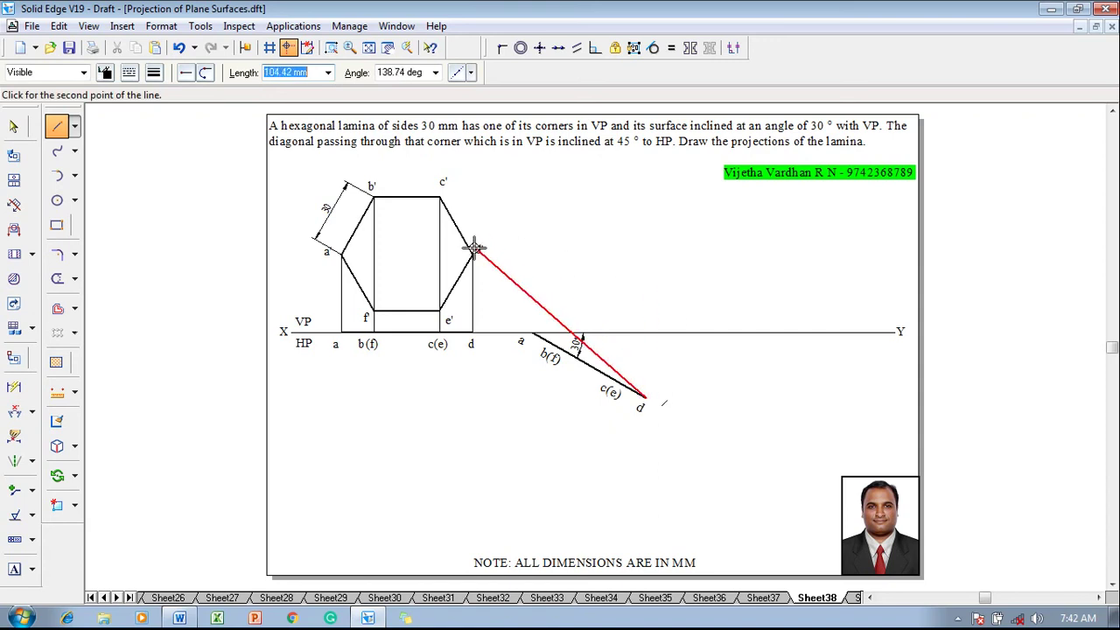
left_click(645, 254)
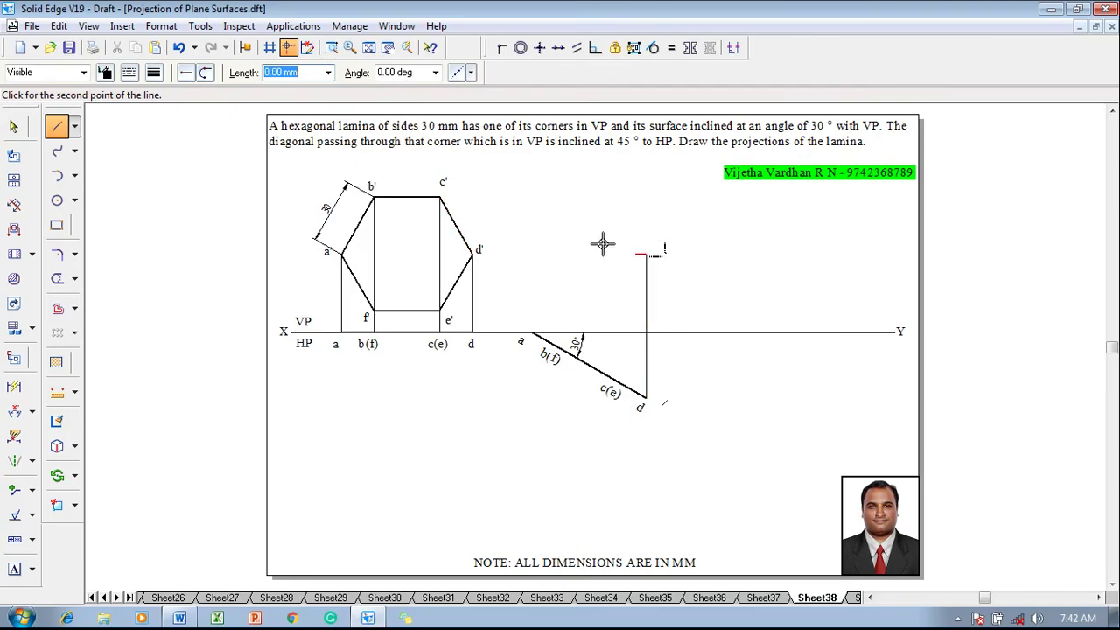
left_click(342, 254)
right_click(461, 218)
left_click(533, 333)
left_click(534, 253)
right_click(545, 243)
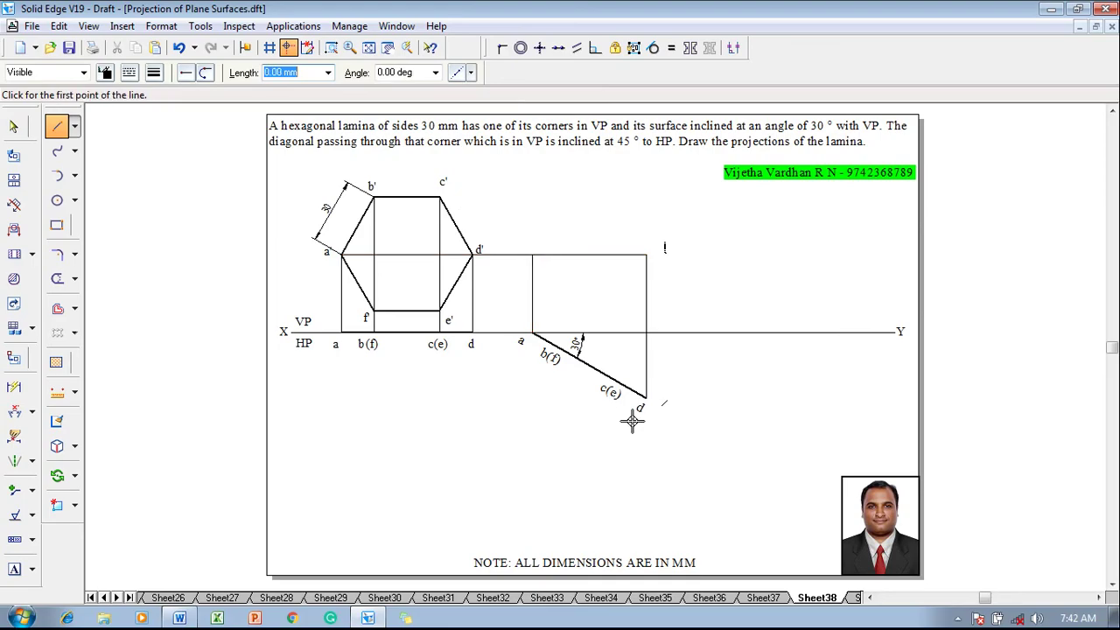
Step: Add projectors from c(e) and b(f) to the c' level, plus horizontals from c' and e'
left_click(616, 379)
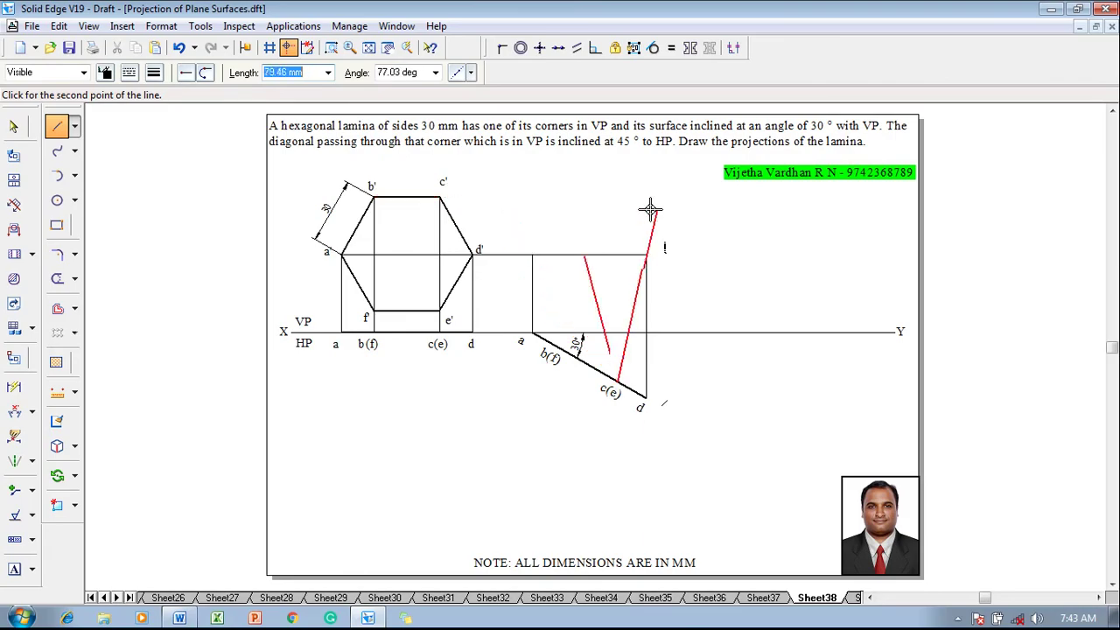
left_click(616, 197)
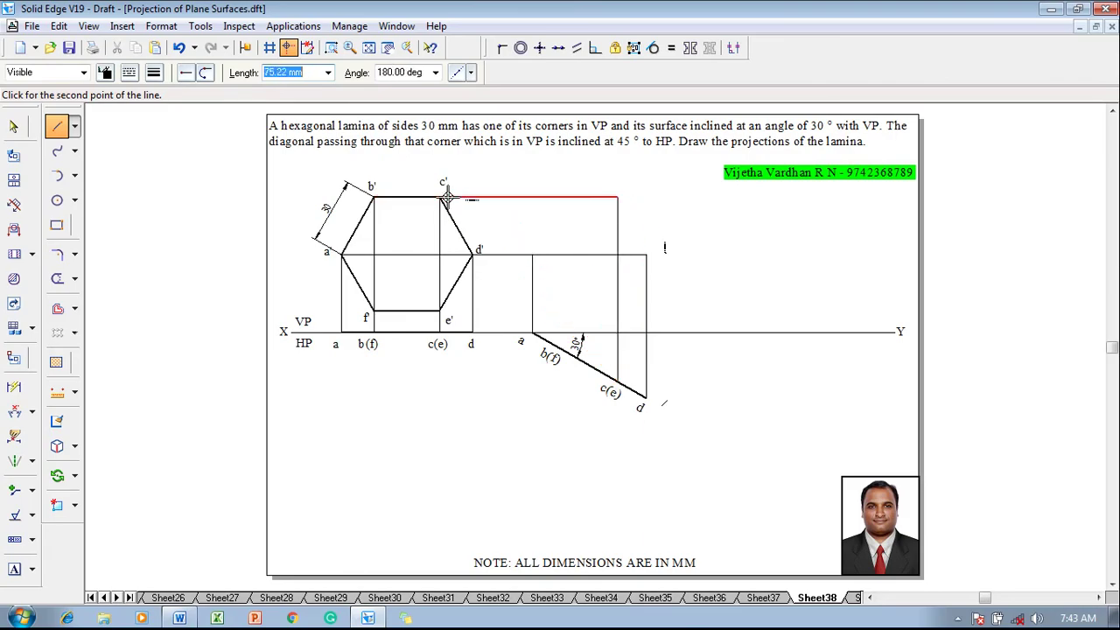
left_click(496, 196)
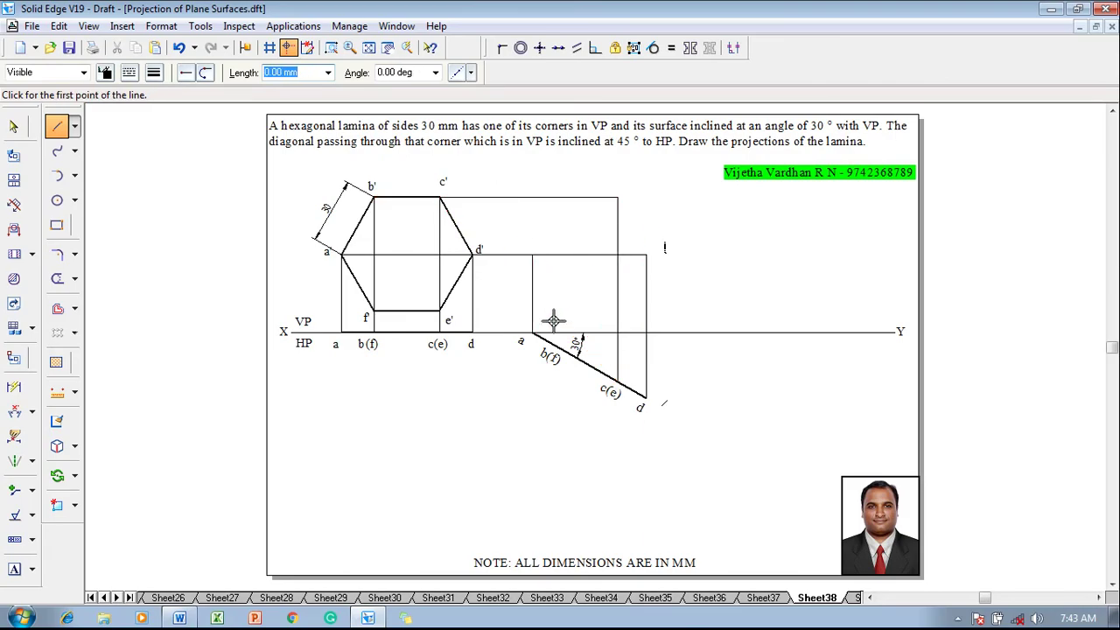
left_click(561, 348)
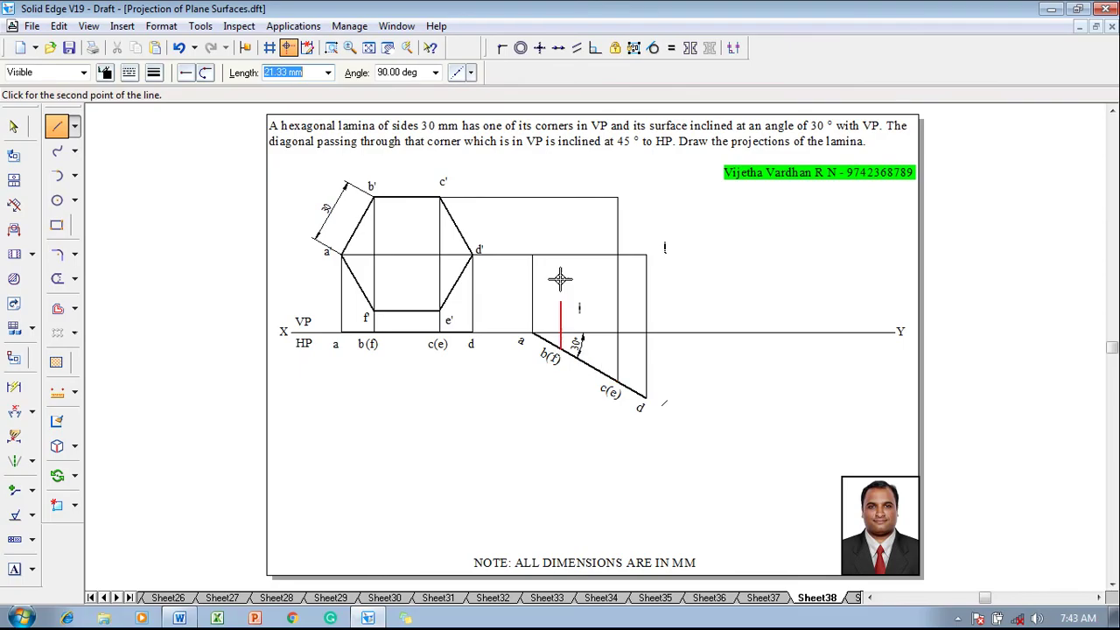
left_click(560, 197)
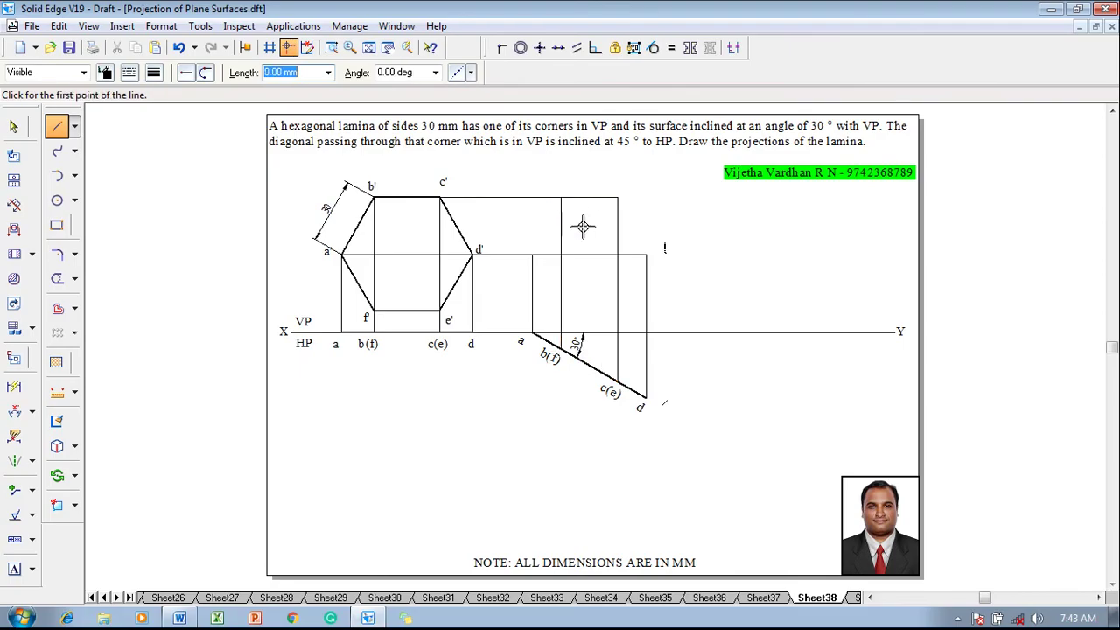
left_click(440, 310)
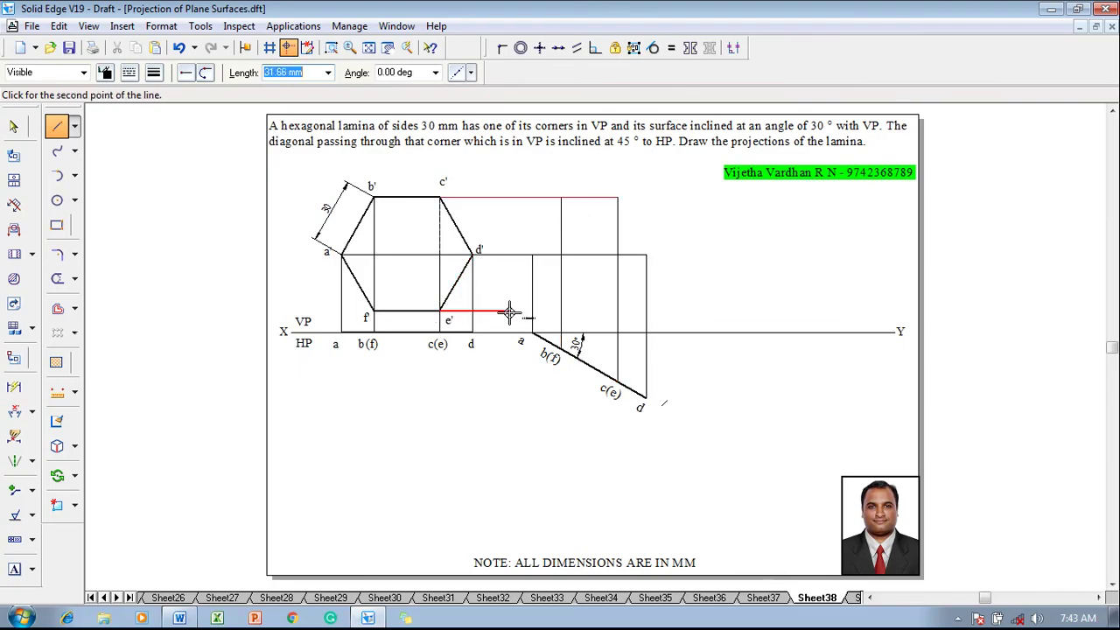
left_click(618, 311)
key("Escape")
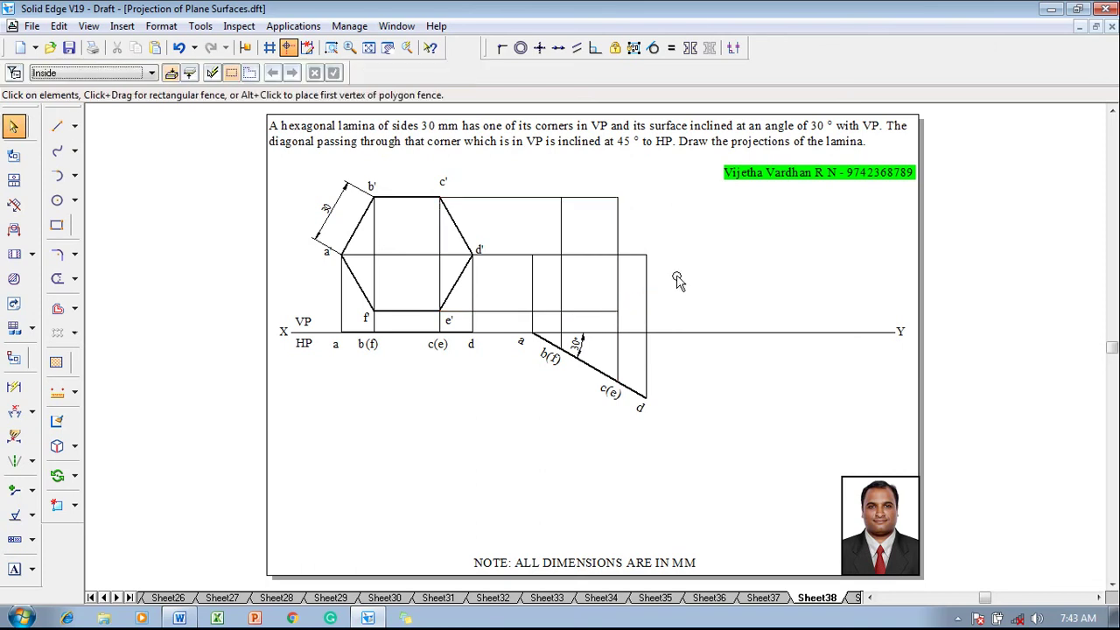
Step: Label the new front-view intersections with text a' and c'd'
left_click(14, 570)
left_click(518, 240)
type("a'")
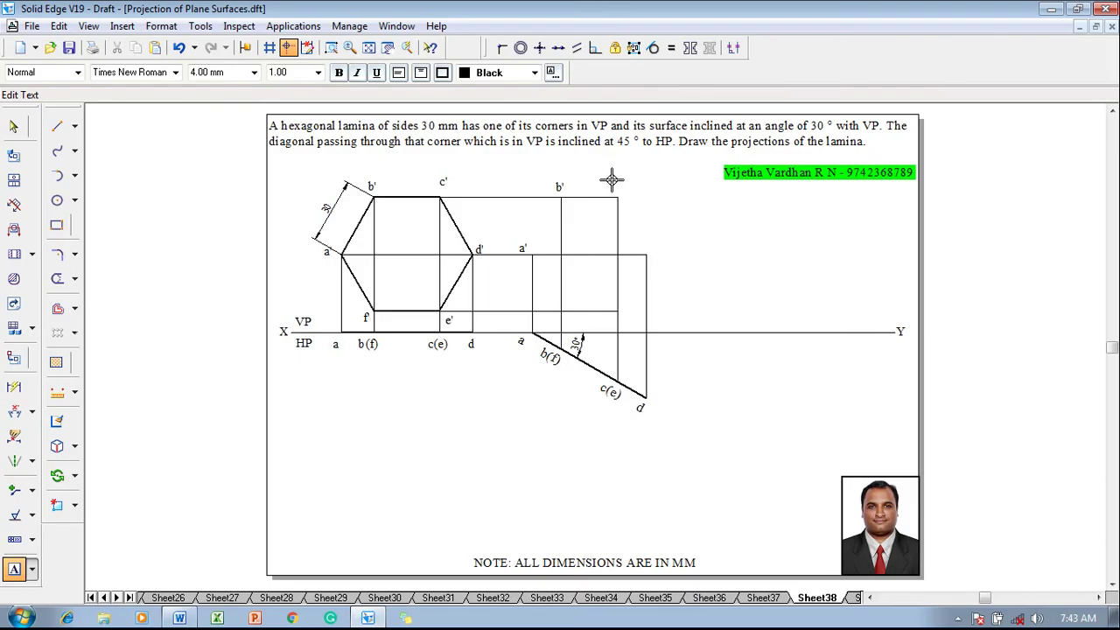
type("c'")
type("d'")
key("Escape")
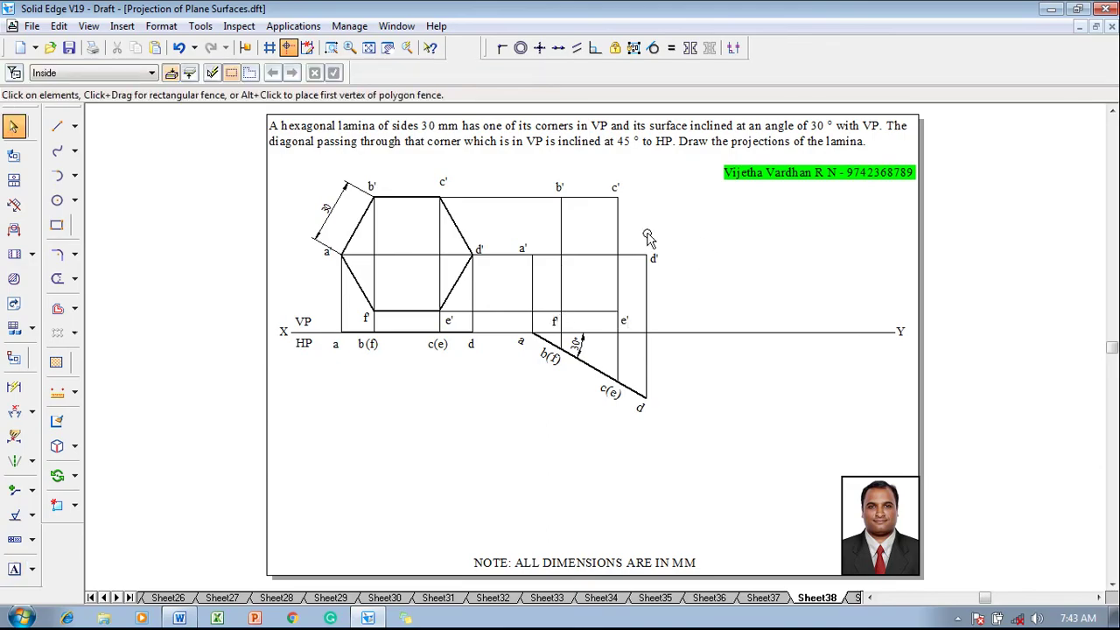
Step: Trace thick outline edges a'–b'–c'–d'–e' of the new front view
left_click(58, 128)
left_click(154, 73)
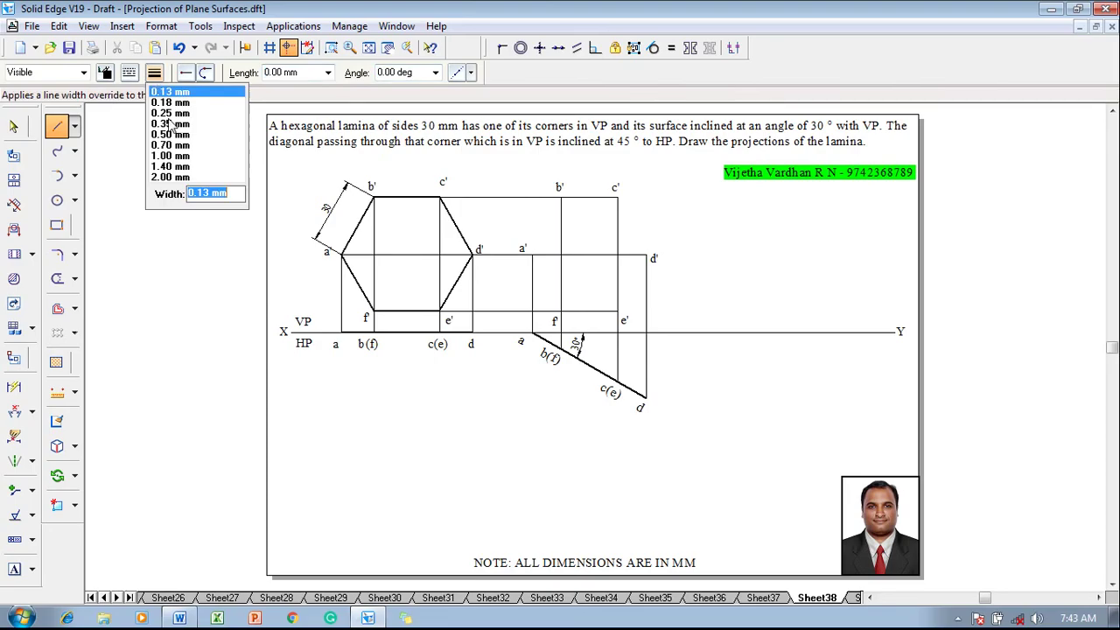
left_click(172, 135)
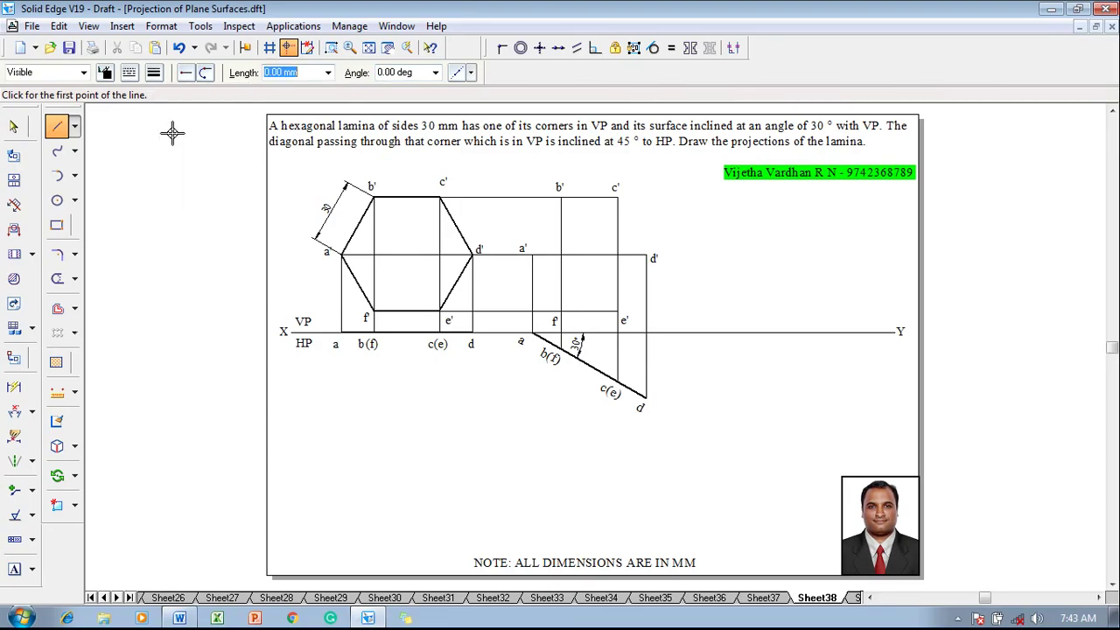
left_click(531, 255)
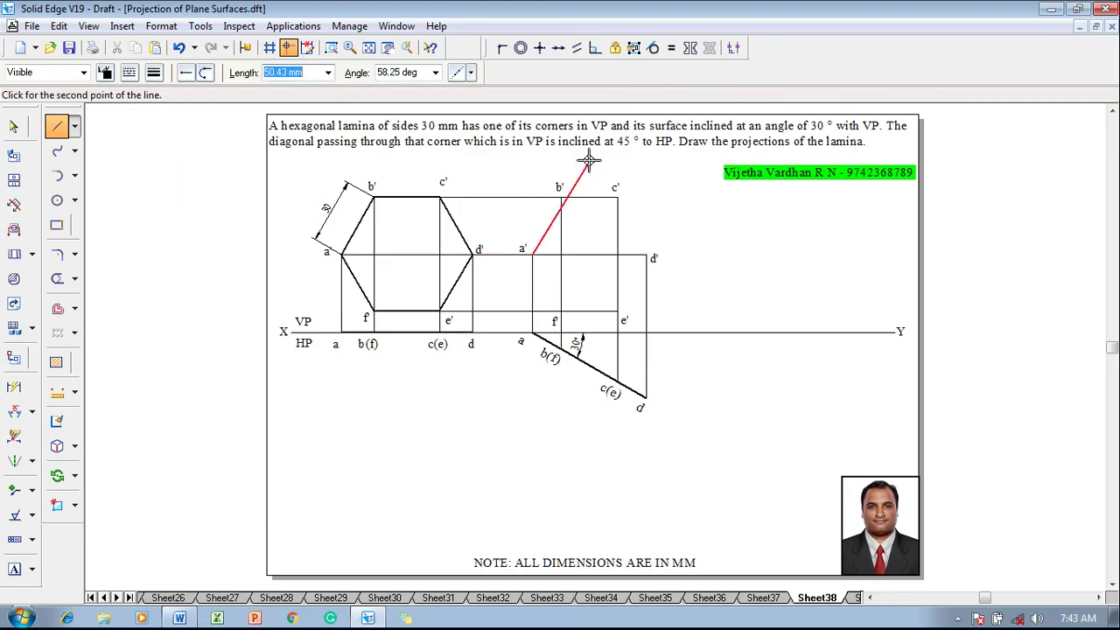
left_click(561, 198)
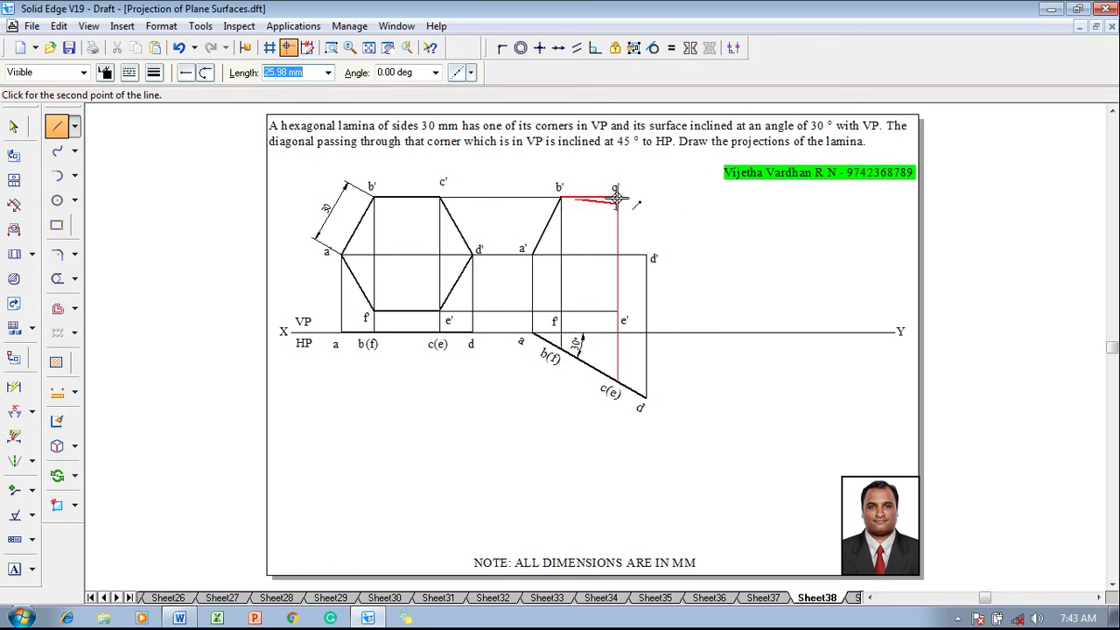
left_click(618, 199)
left_click(647, 255)
left_click(618, 310)
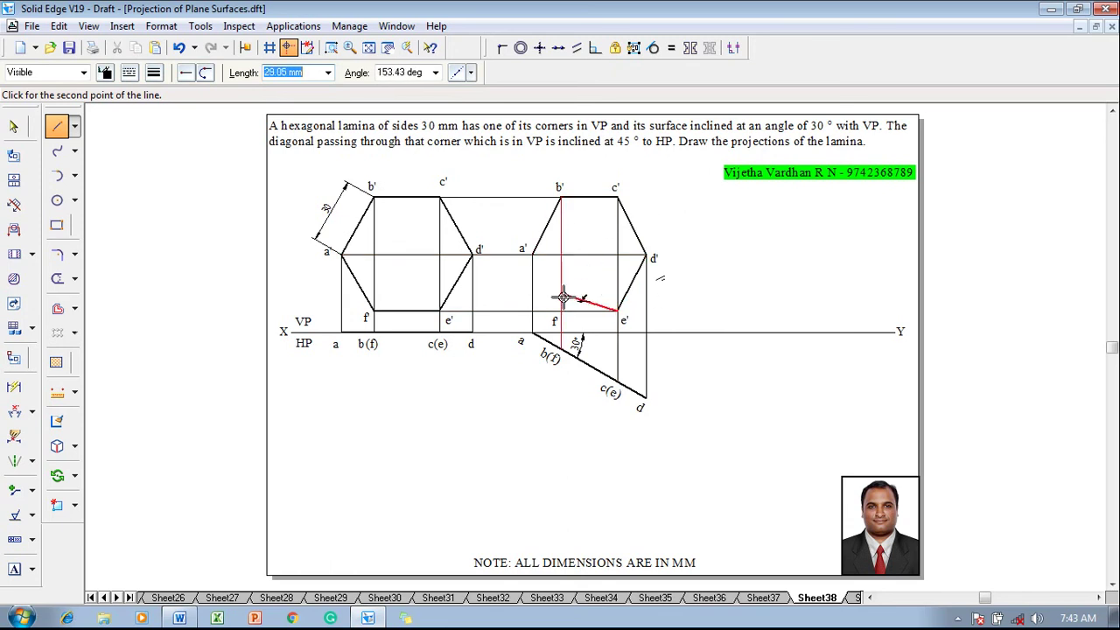